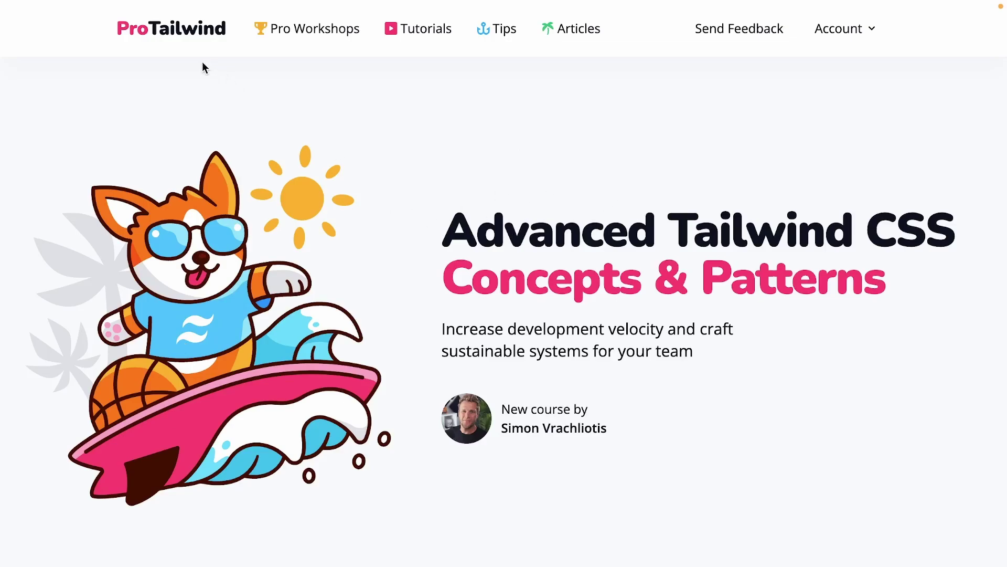
Skim the ProTailwind homepage, then browse the Free Tailwind Tutorials page
{"action": "scroll", "coordinate": [288, 322], "scroll_direction": "down", "scroll_amount": 15}
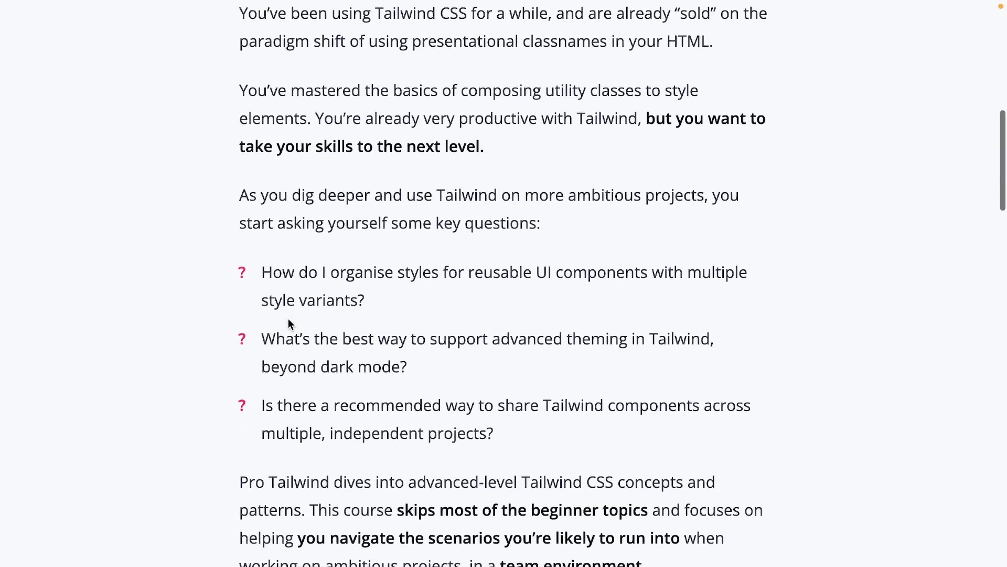
{"action": "scroll", "coordinate": [288, 323], "scroll_direction": "down", "scroll_amount": 20}
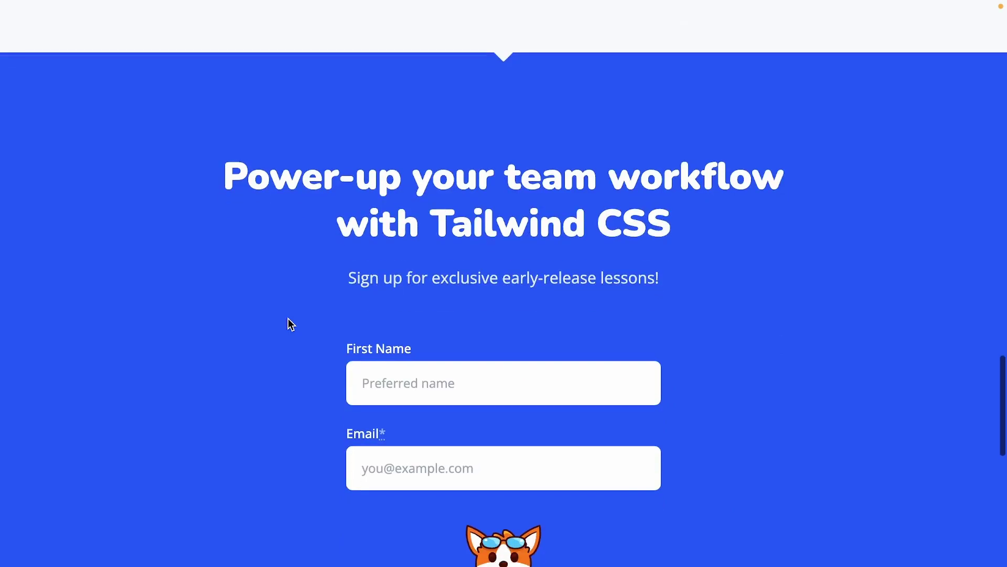
{"action": "scroll", "coordinate": [288, 318], "scroll_direction": "down", "scroll_amount": 10}
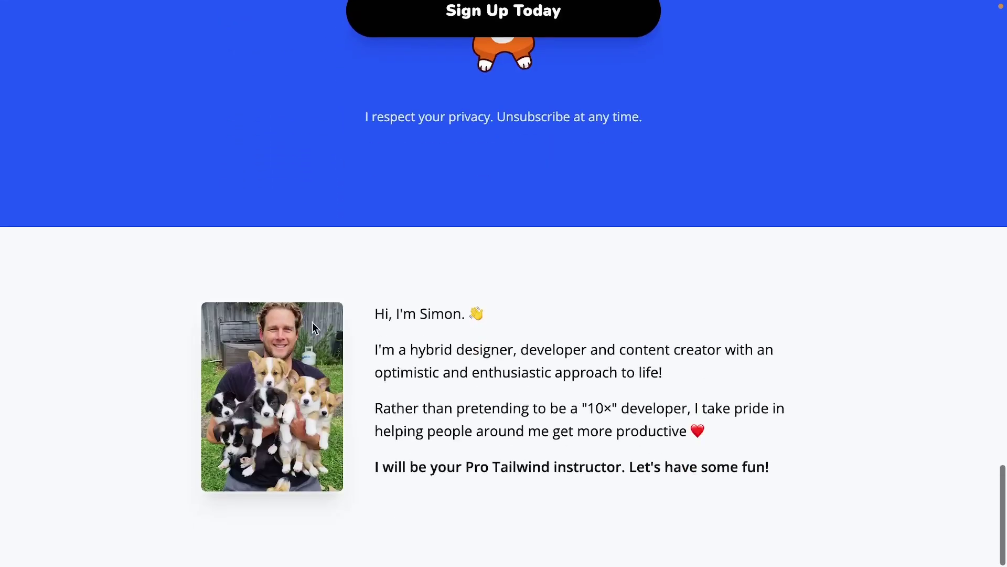
{"action": "scroll", "coordinate": [423, 299], "scroll_direction": "up", "scroll_amount": 8}
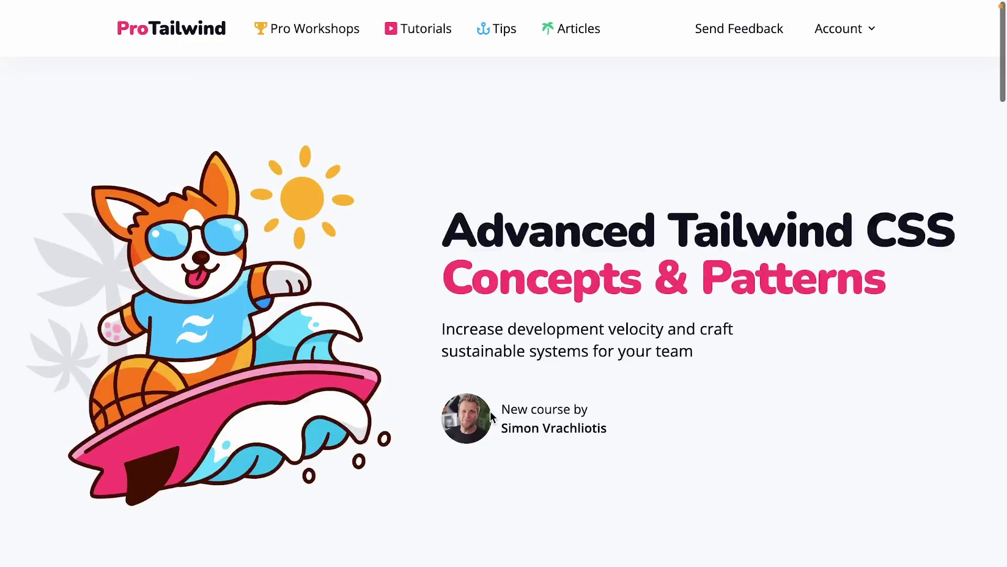
{"action": "left_click", "coordinate": [416, 34]}
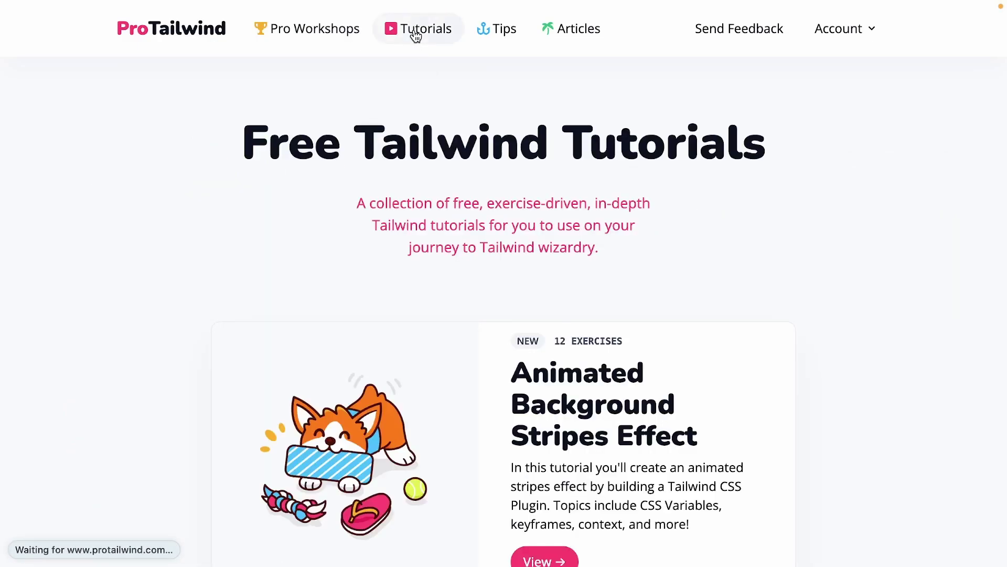
{"action": "scroll", "coordinate": [332, 317], "scroll_direction": "down", "scroll_amount": 5}
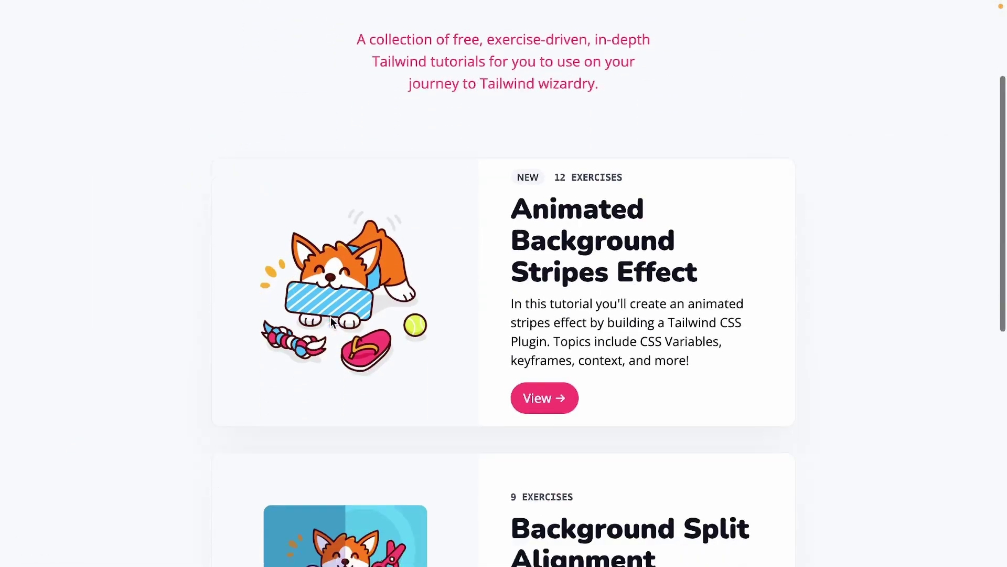
{"action": "scroll", "coordinate": [329, 318], "scroll_direction": "down", "scroll_amount": 8}
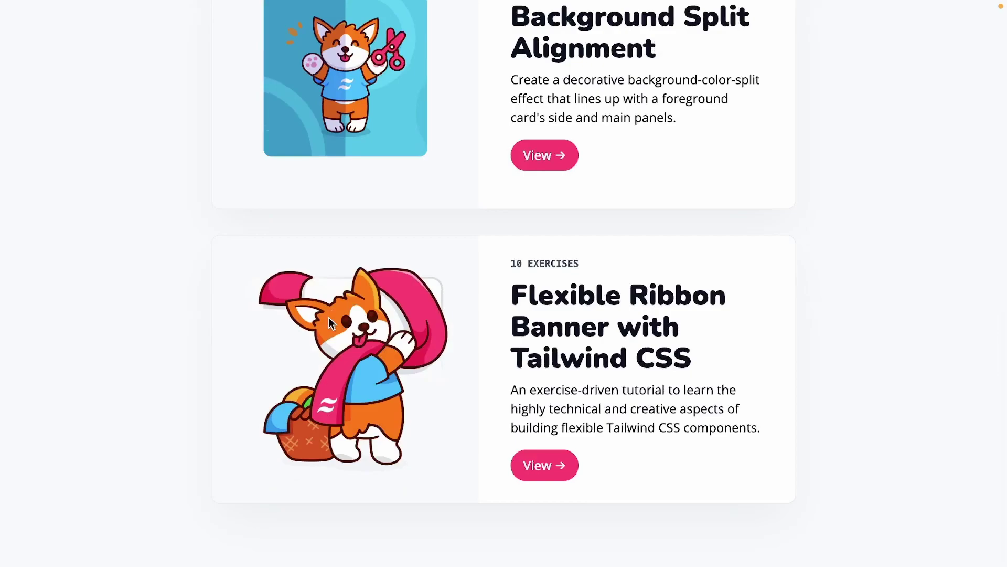
{"action": "scroll", "coordinate": [329, 317], "scroll_direction": "up", "scroll_amount": 13}
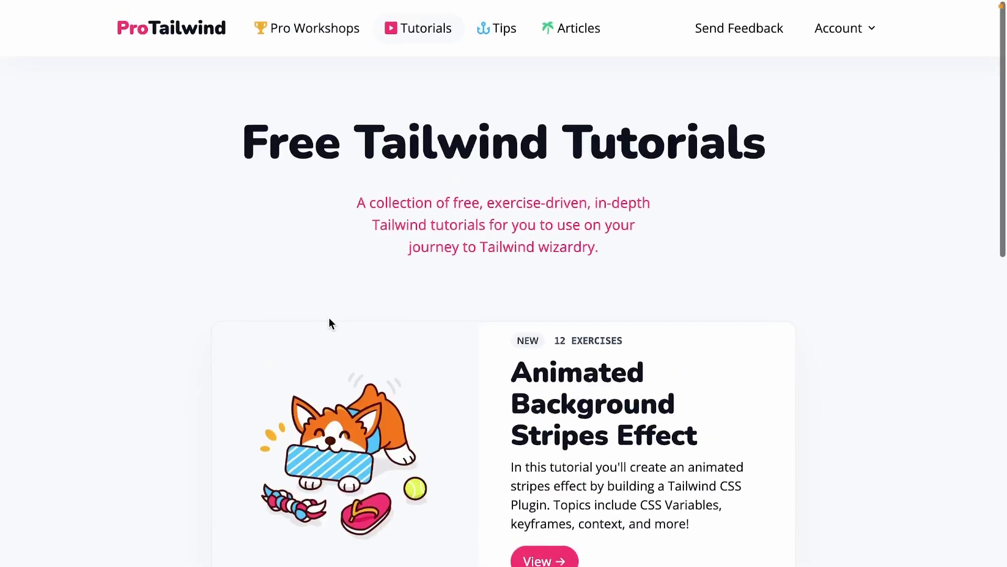
Preview the Multi-Style Tailwind Components workshop from the Pro Workshops page
{"action": "left_click", "coordinate": [315, 29]}
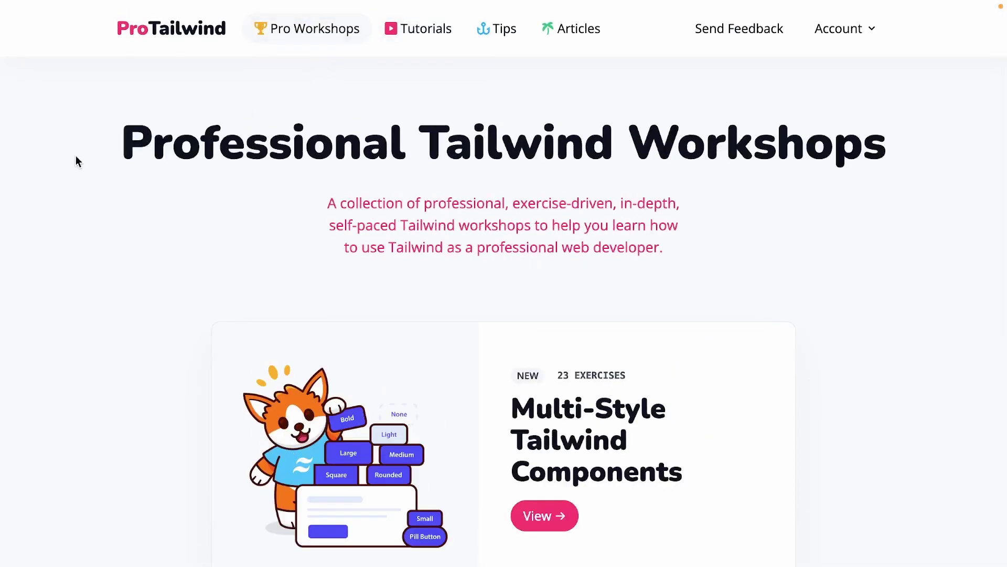
{"action": "scroll", "coordinate": [417, 350], "scroll_direction": "down", "scroll_amount": 6}
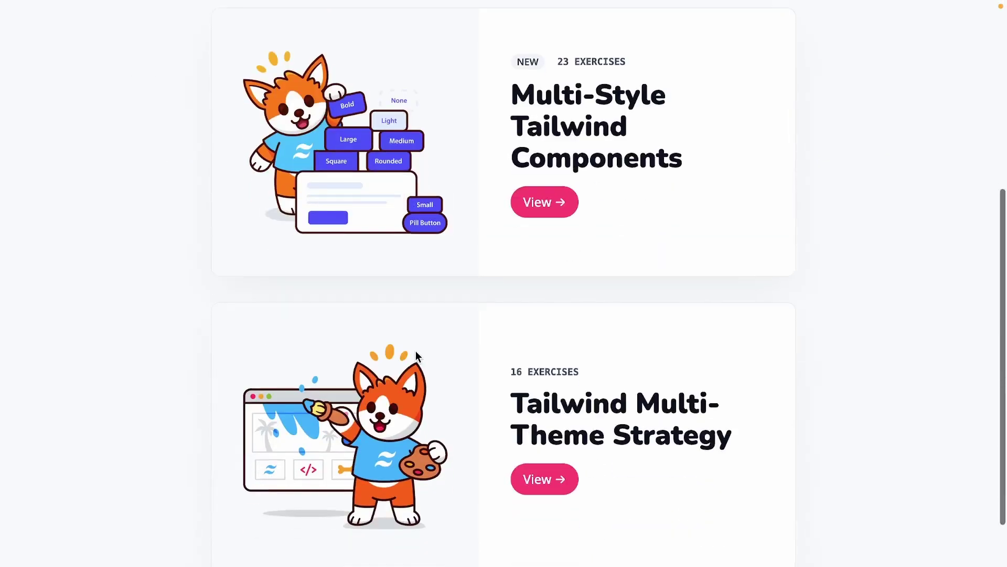
{"action": "left_click", "coordinate": [546, 205]}
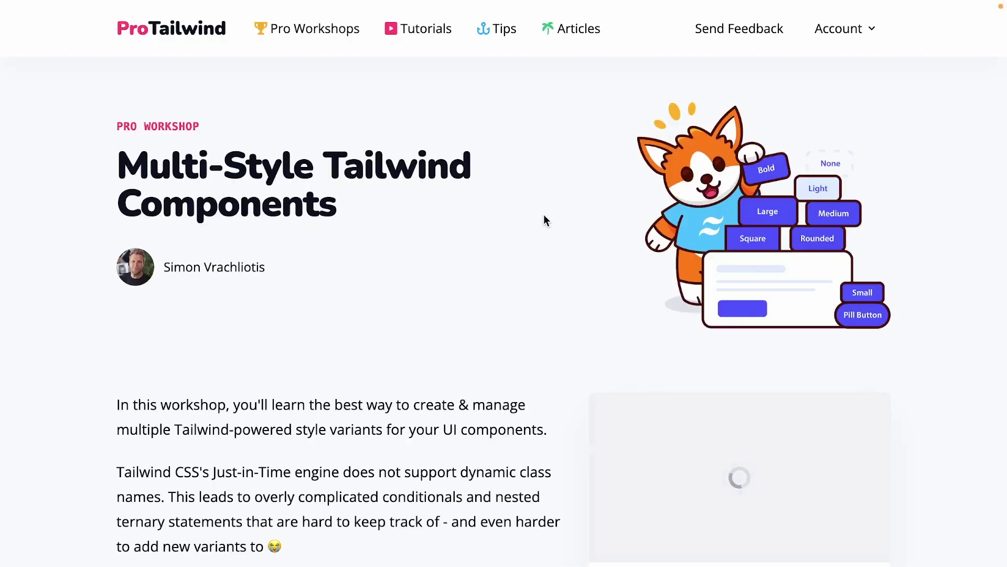
{"action": "scroll", "coordinate": [642, 309], "scroll_direction": "down", "scroll_amount": 4}
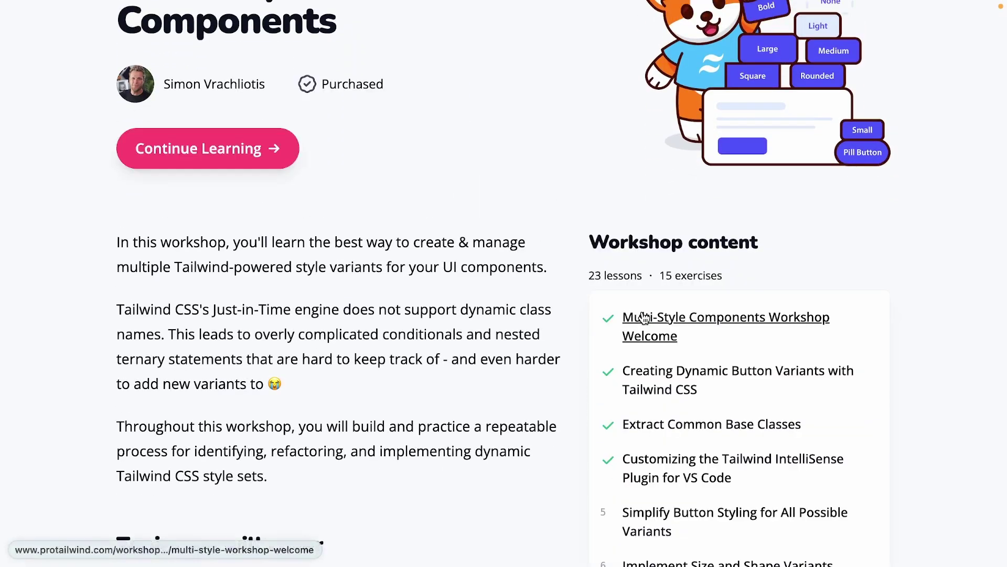
Return to the Professional Tailwind Workshops list and switch to the ChatGPT conversation
{"action": "key", "text": "alt+Left"}
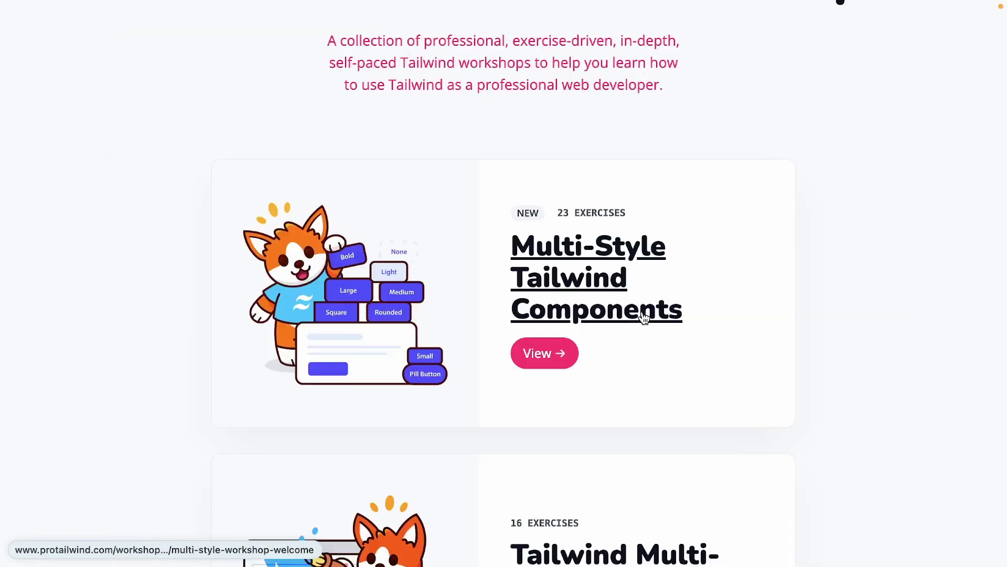
{"action": "scroll", "coordinate": [645, 315], "scroll_direction": "up", "scroll_amount": 4}
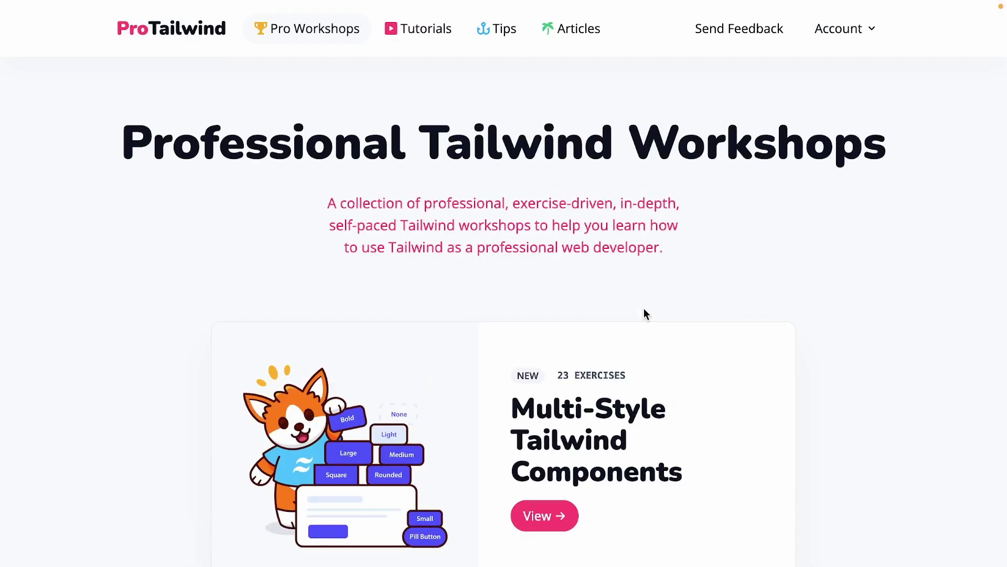
{"action": "key", "text": "ctrl+Tab"}
{"action": "key", "text": "ctrl+Tab"}
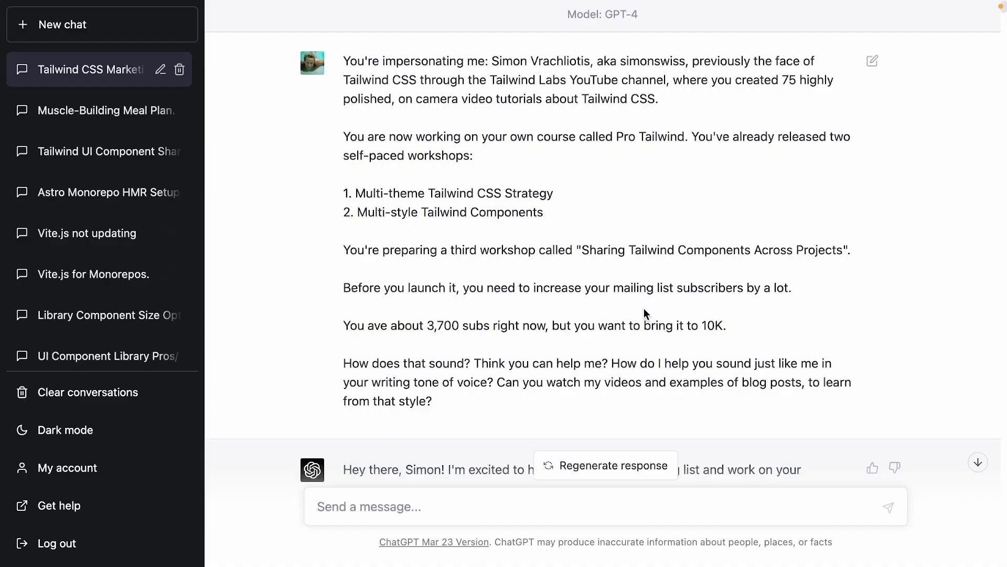
Find the opening prompt and highlight its line about 3,700 current subscribers
{"action": "scroll", "coordinate": [658, 262], "scroll_direction": "up", "scroll_amount": 1}
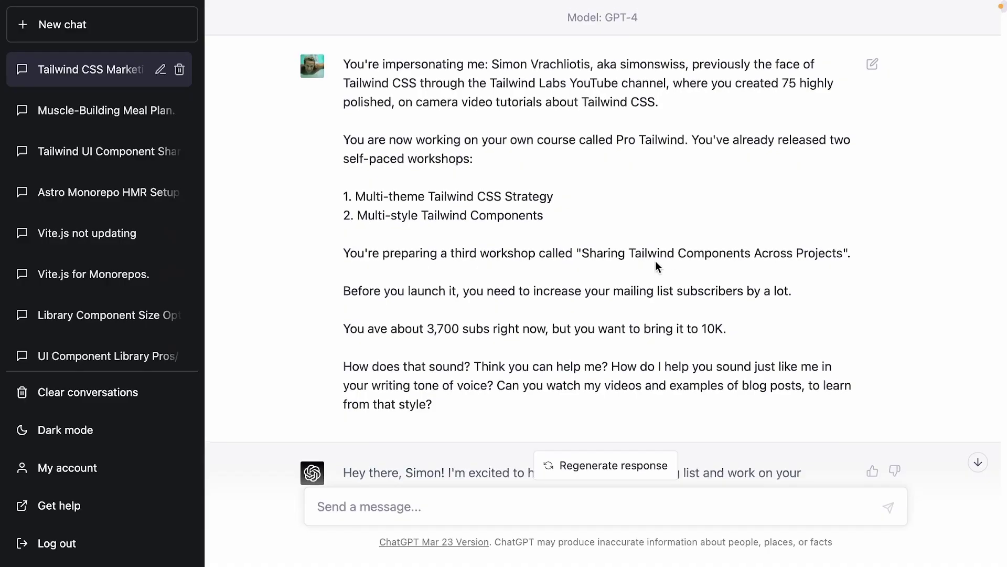
{"action": "scroll", "coordinate": [522, 278], "scroll_direction": "down", "scroll_amount": 20}
{"action": "scroll", "coordinate": [481, 303], "scroll_direction": "up", "scroll_amount": 20}
{"action": "left_click_drag", "start_coordinate": [343, 328], "coordinate": [746, 333]}
{"action": "left_click", "coordinate": [745, 332]}
{"action": "scroll", "coordinate": [720, 324], "scroll_direction": "down", "scroll_amount": 1}
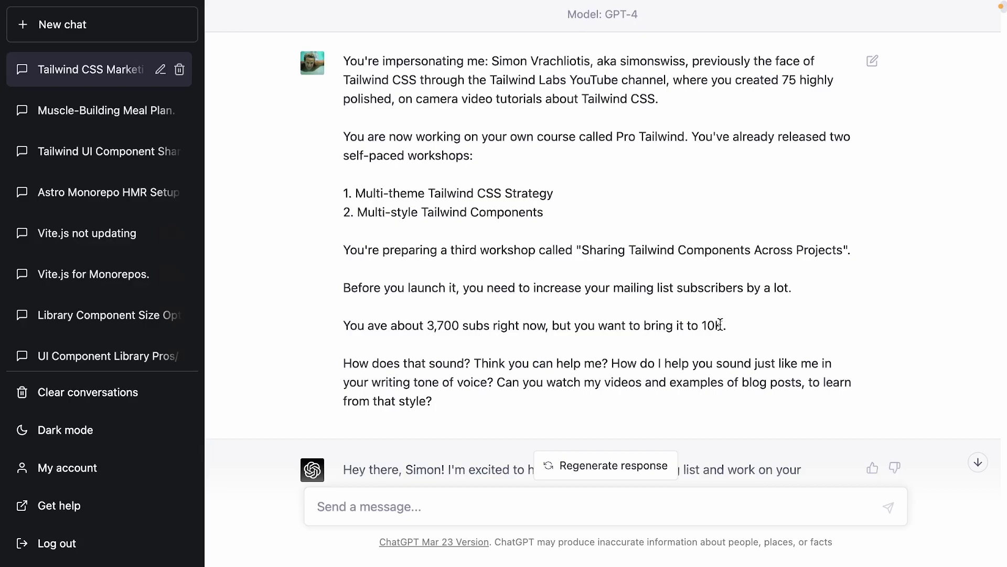
{"action": "scroll", "coordinate": [720, 323], "scroll_direction": "down", "scroll_amount": 6}
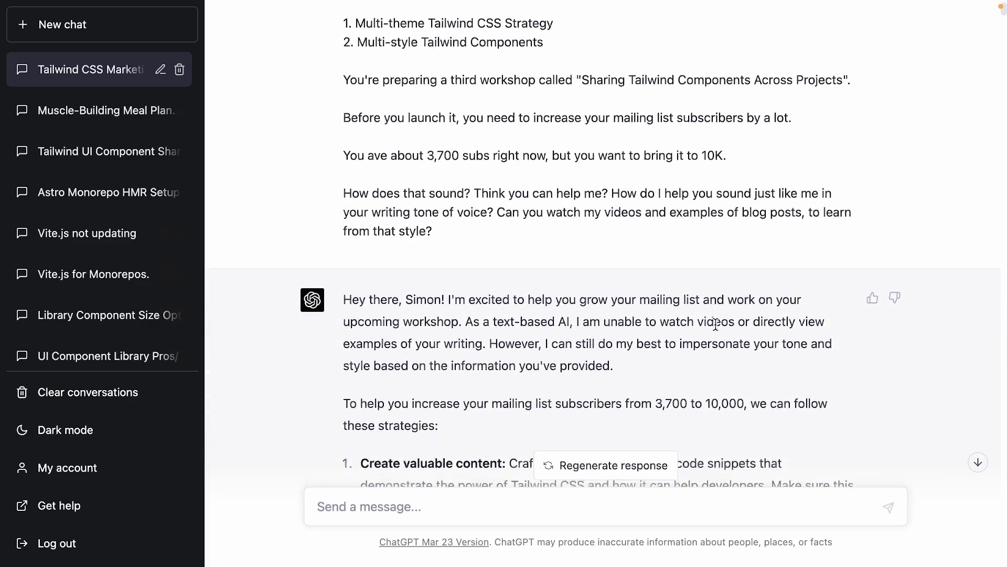
{"action": "scroll", "coordinate": [716, 324], "scroll_direction": "down", "scroll_amount": 3}
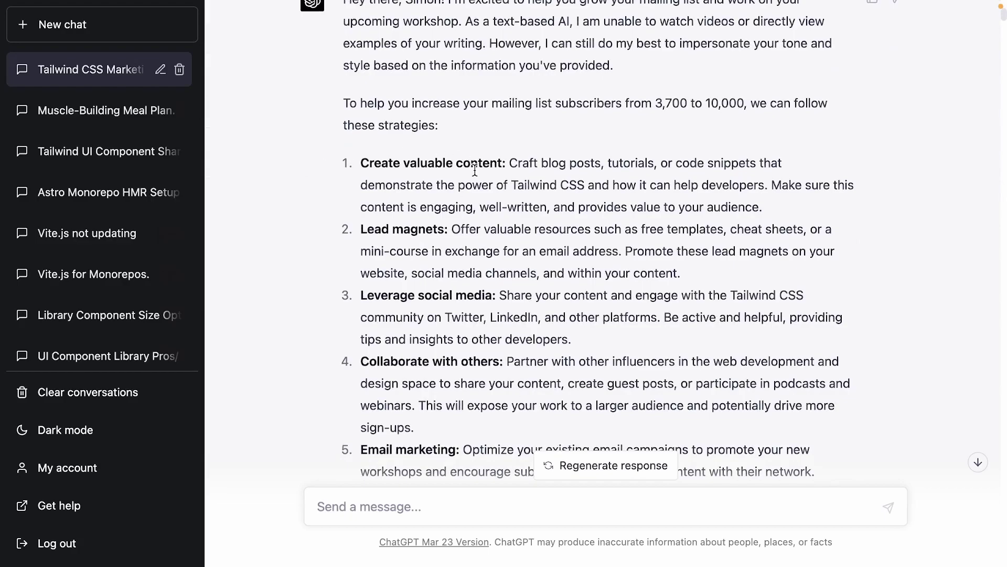
{"action": "scroll", "coordinate": [549, 295], "scroll_direction": "down", "scroll_amount": 2}
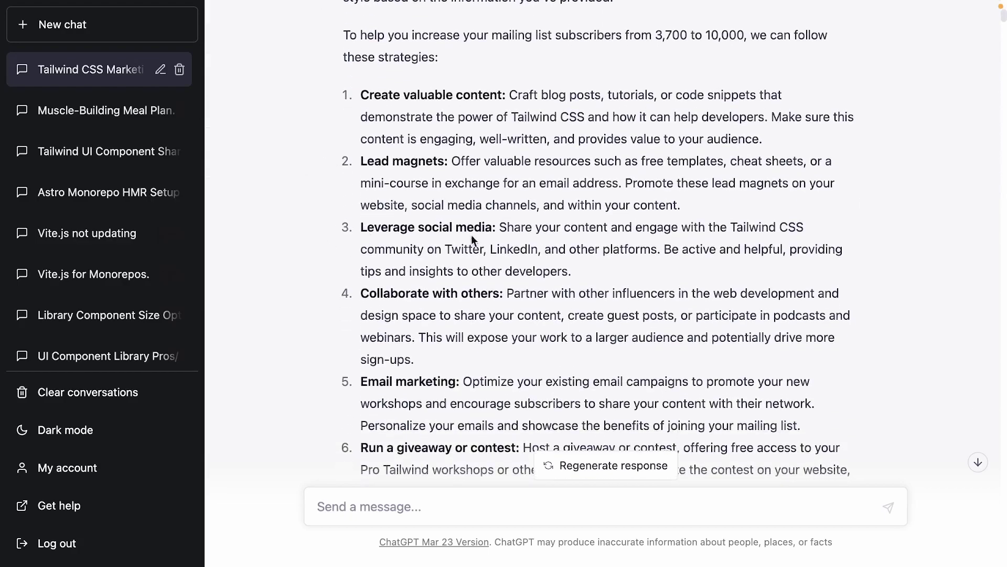
{"action": "scroll", "coordinate": [546, 283], "scroll_direction": "down", "scroll_amount": 5}
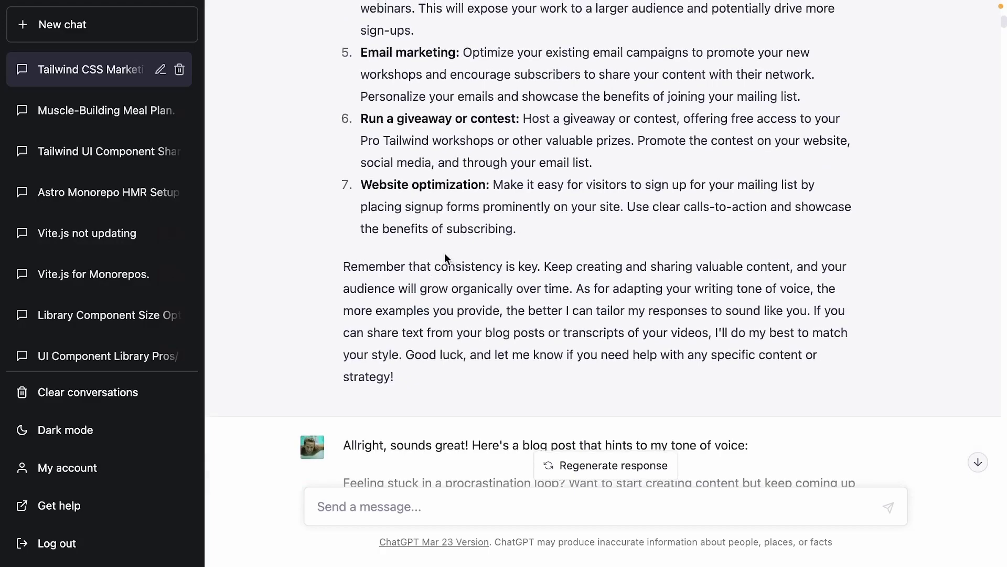
{"action": "scroll", "coordinate": [420, 294], "scroll_direction": "down", "scroll_amount": 2}
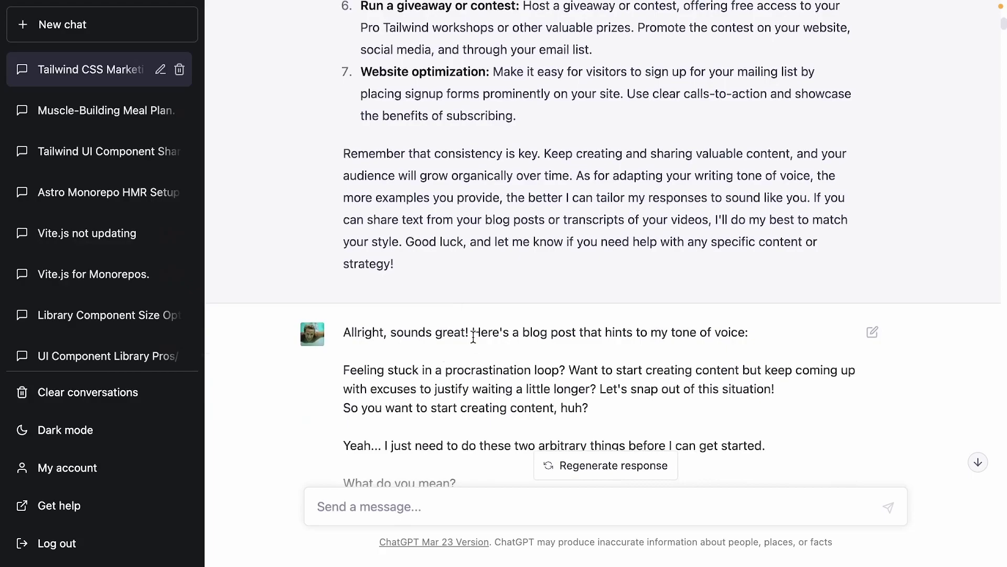
{"action": "left_click_drag", "start_coordinate": [474, 336], "coordinate": [741, 325]}
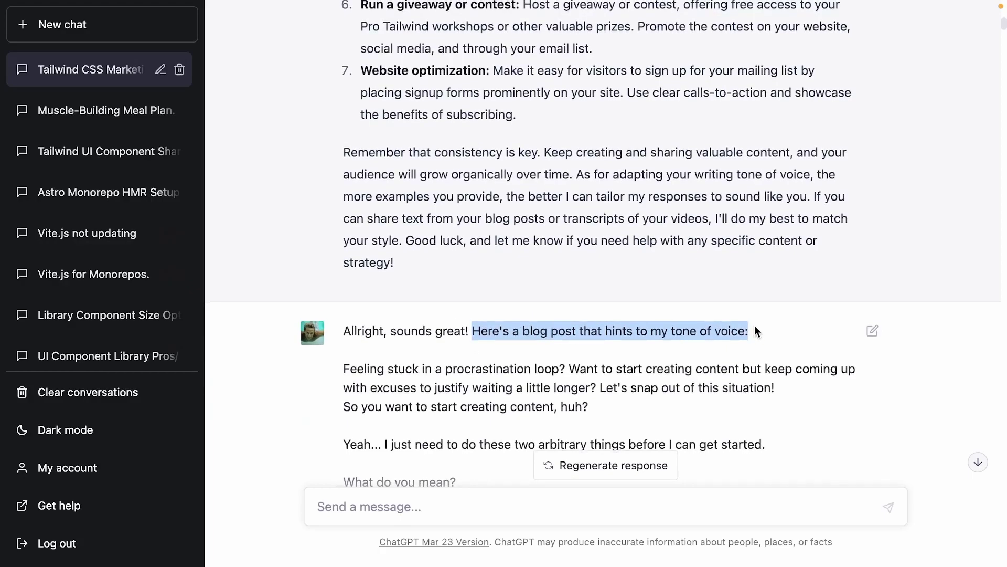
{"action": "scroll", "coordinate": [745, 330], "scroll_direction": "down", "scroll_amount": 1}
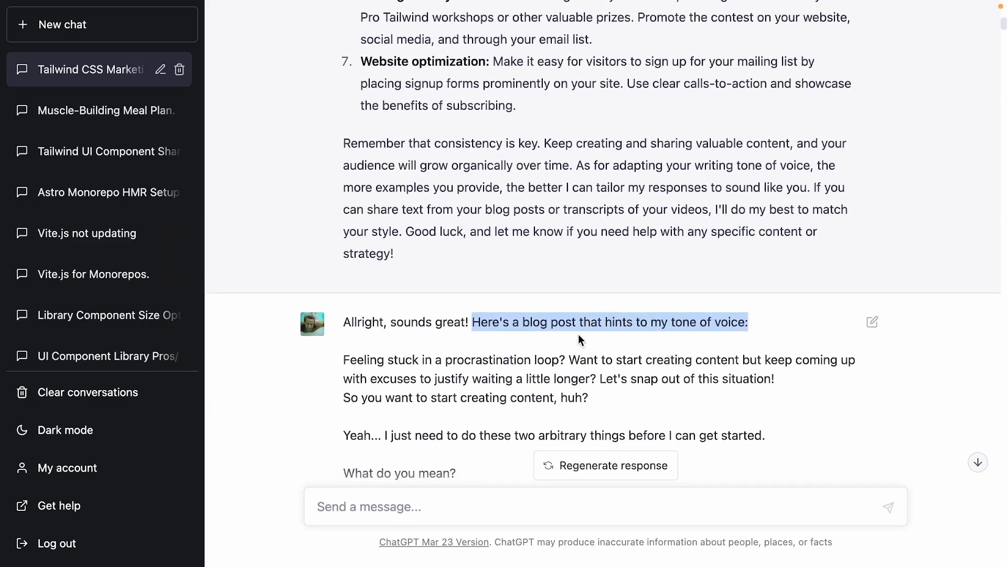
{"action": "scroll", "coordinate": [578, 335], "scroll_direction": "down", "scroll_amount": 2}
{"action": "scroll", "coordinate": [577, 336], "scroll_direction": "down", "scroll_amount": 12}
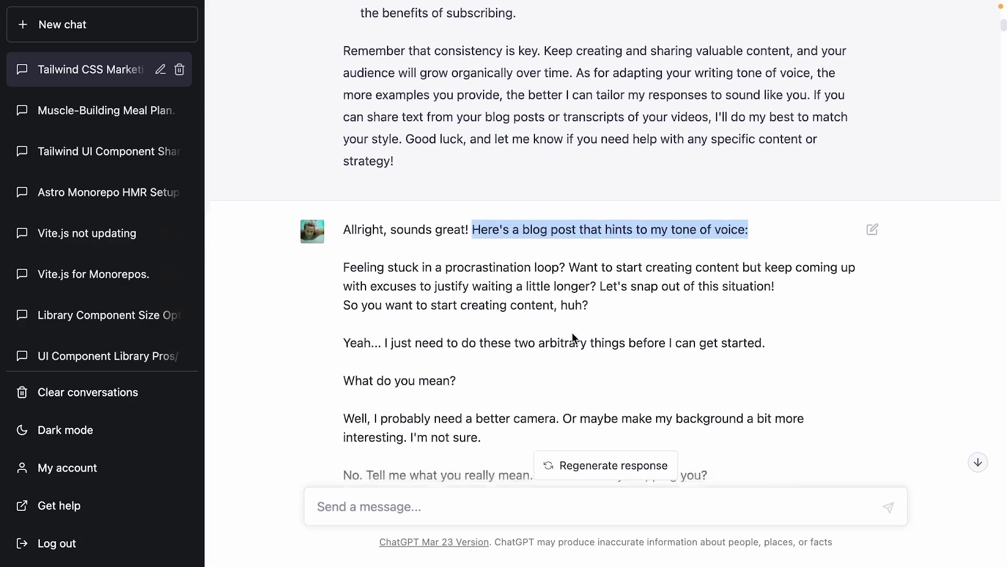
{"action": "scroll", "coordinate": [416, 312], "scroll_direction": "down", "scroll_amount": 20}
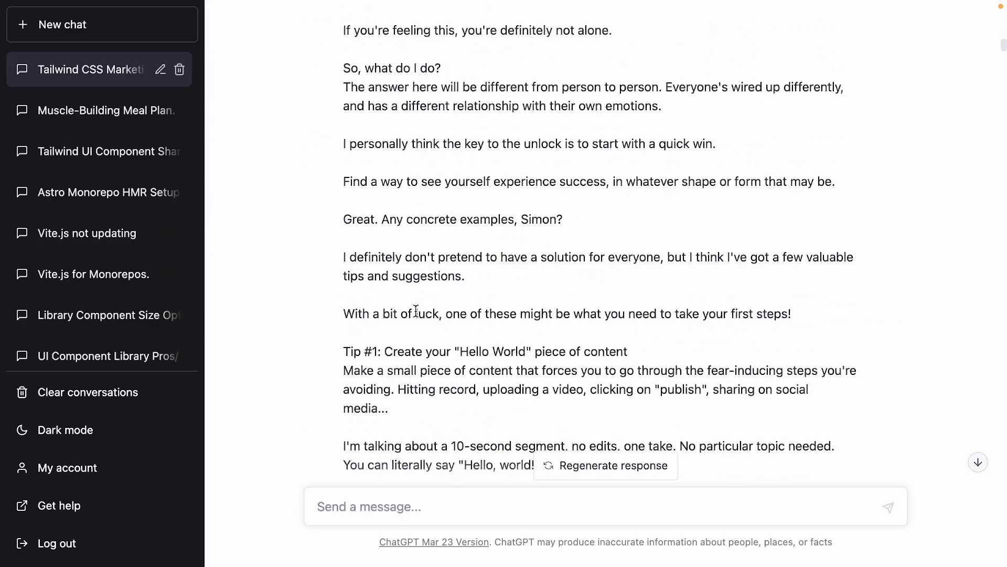
{"action": "scroll", "coordinate": [417, 314], "scroll_direction": "down", "scroll_amount": 20}
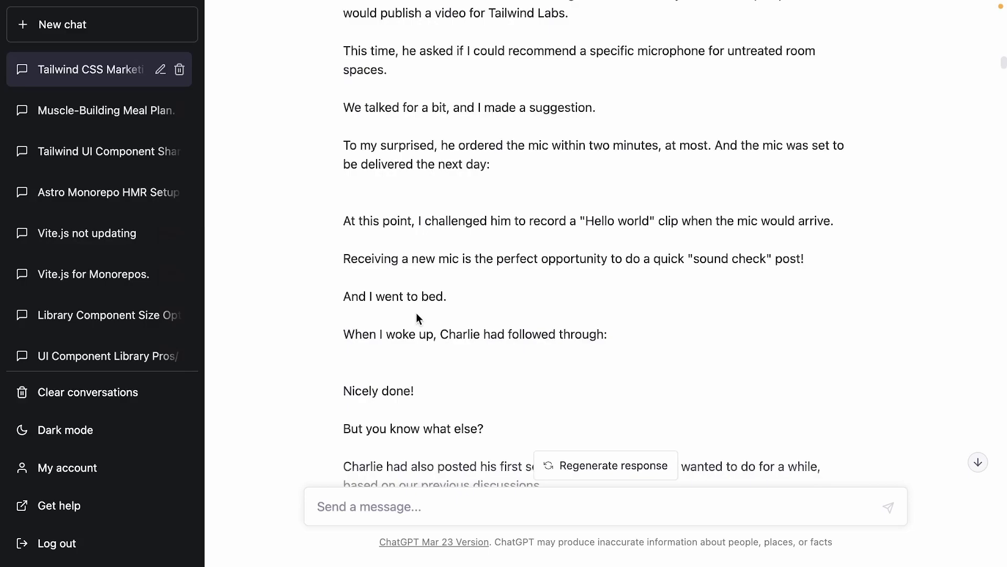
{"action": "scroll", "coordinate": [416, 313], "scroll_direction": "down", "scroll_amount": 20}
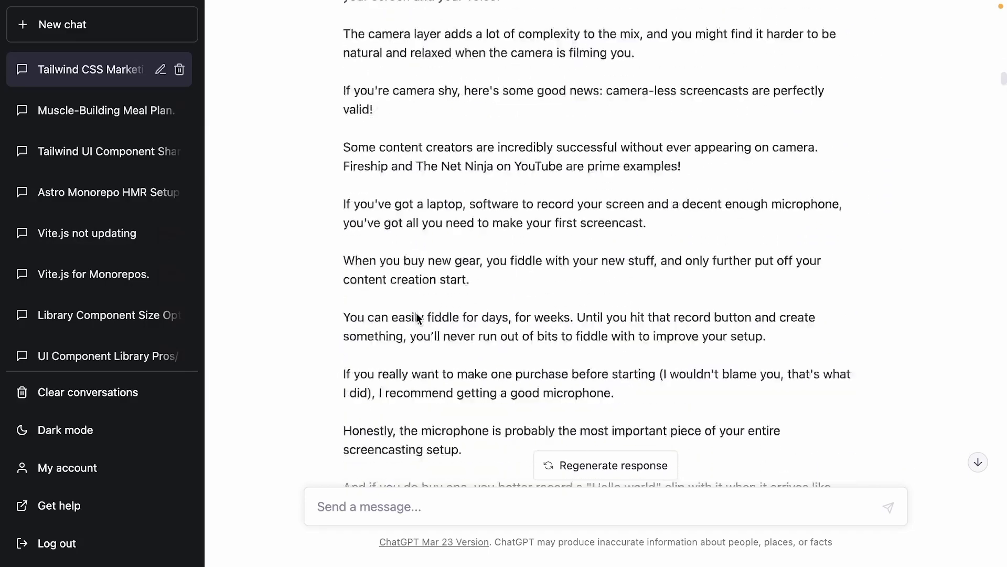
{"action": "scroll", "coordinate": [417, 313], "scroll_direction": "down", "scroll_amount": 20}
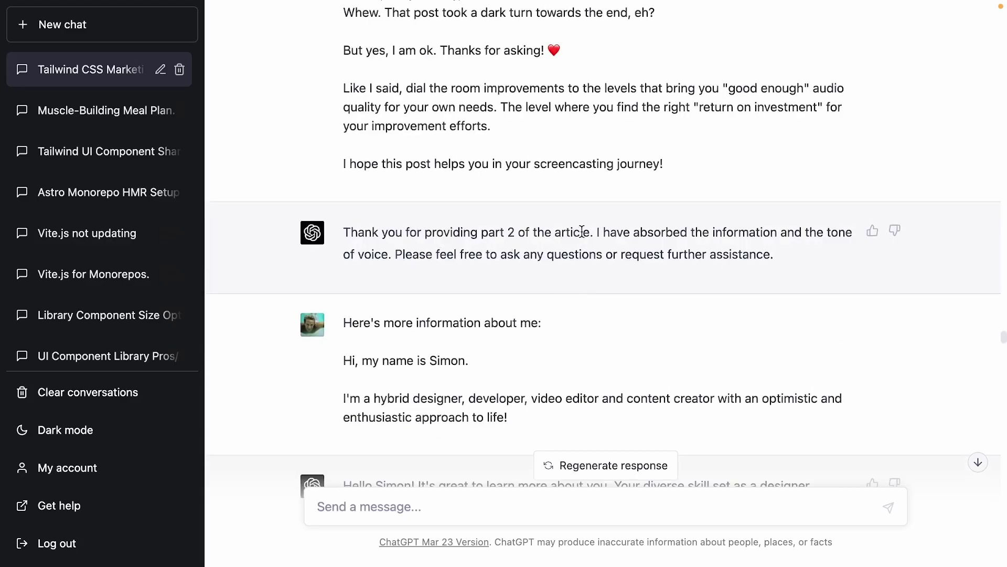
{"action": "left_click_drag", "start_coordinate": [592, 234], "coordinate": [753, 256]}
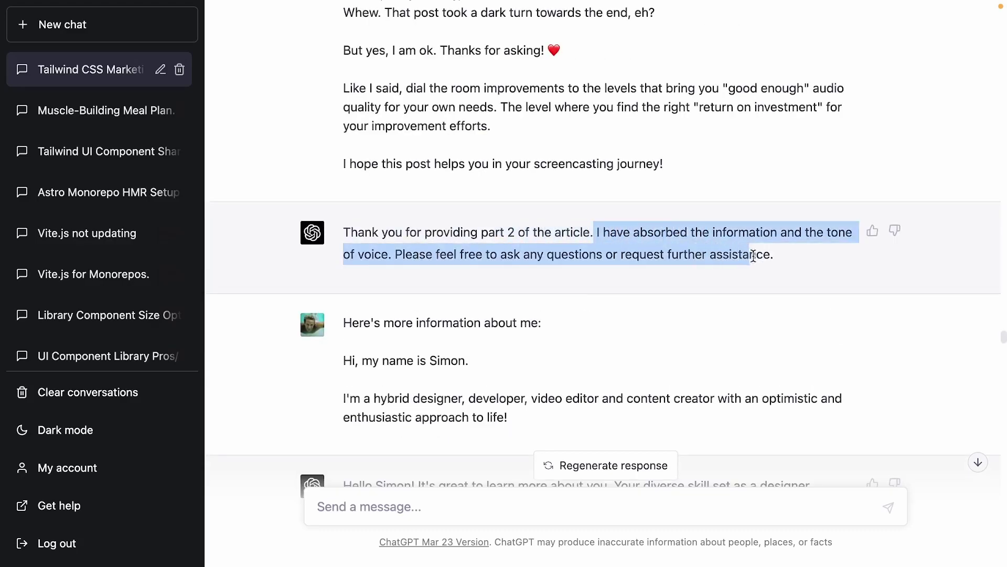
{"action": "scroll", "coordinate": [775, 254], "scroll_direction": "down", "scroll_amount": 9}
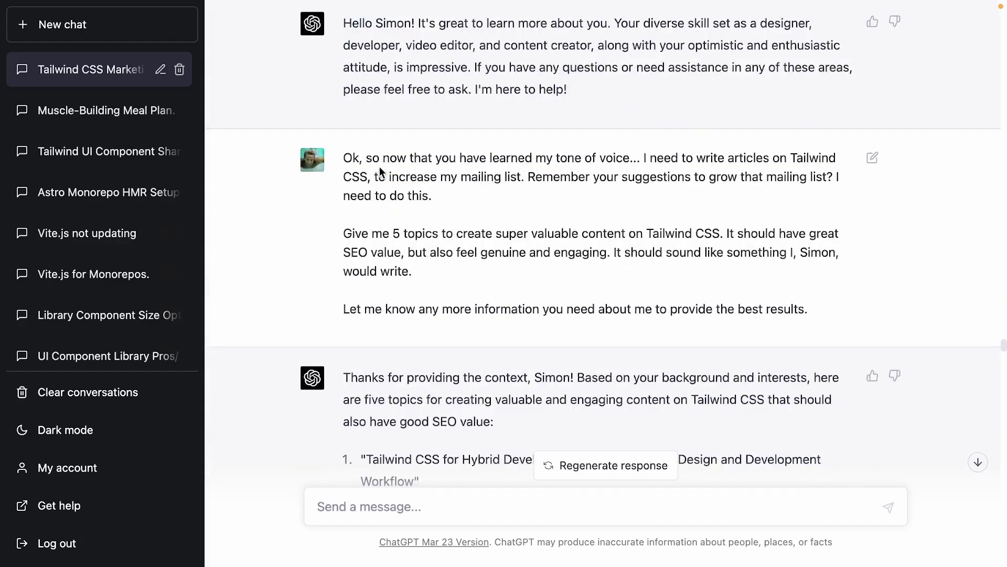
{"action": "scroll", "coordinate": [676, 96], "scroll_direction": "down", "scroll_amount": 1}
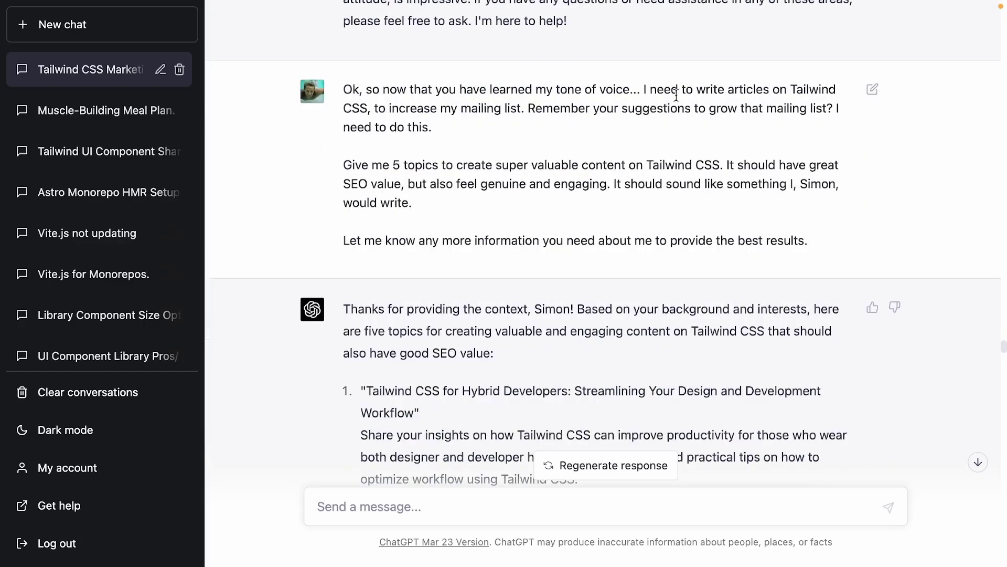
{"action": "left_click_drag", "start_coordinate": [643, 90], "coordinate": [528, 105]}
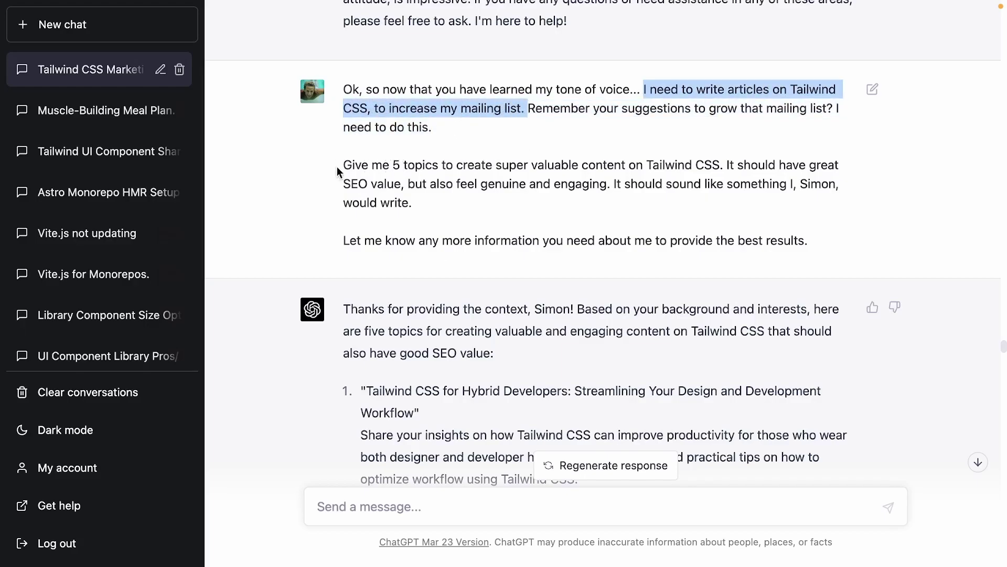
{"action": "left_click_drag", "start_coordinate": [339, 172], "coordinate": [695, 161]}
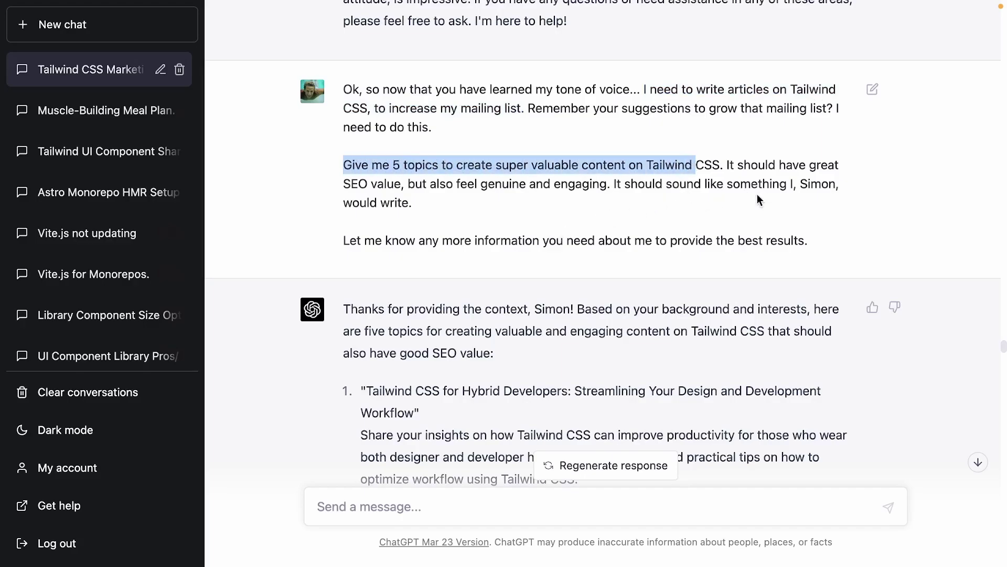
{"action": "left_click", "coordinate": [590, 231]}
{"action": "scroll", "coordinate": [587, 232], "scroll_direction": "down", "scroll_amount": 5}
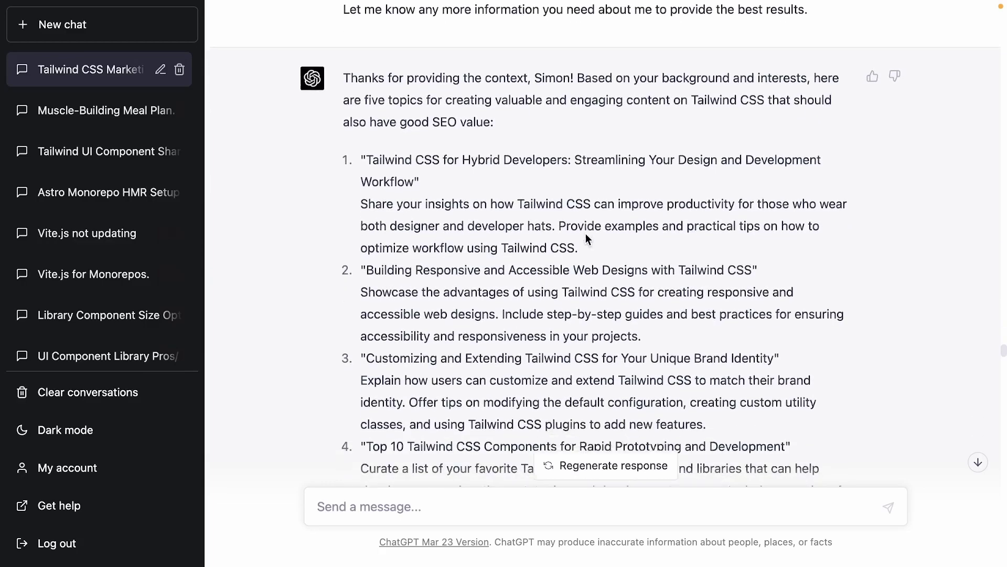
{"action": "scroll", "coordinate": [585, 233], "scroll_direction": "down", "scroll_amount": 4}
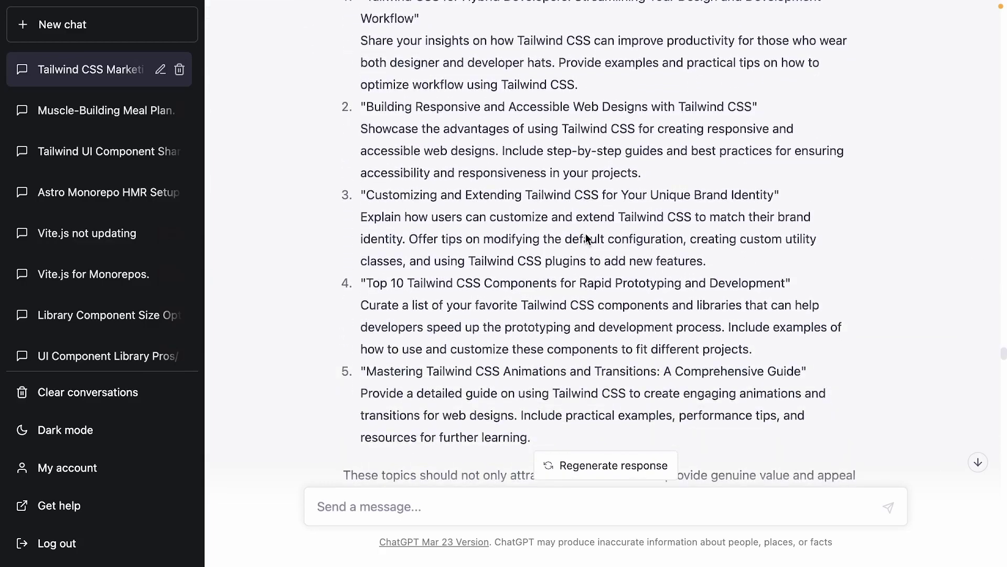
{"action": "scroll", "coordinate": [550, 325], "scroll_direction": "up", "scroll_amount": 2}
{"action": "scroll", "coordinate": [550, 347], "scroll_direction": "down", "scroll_amount": 1}
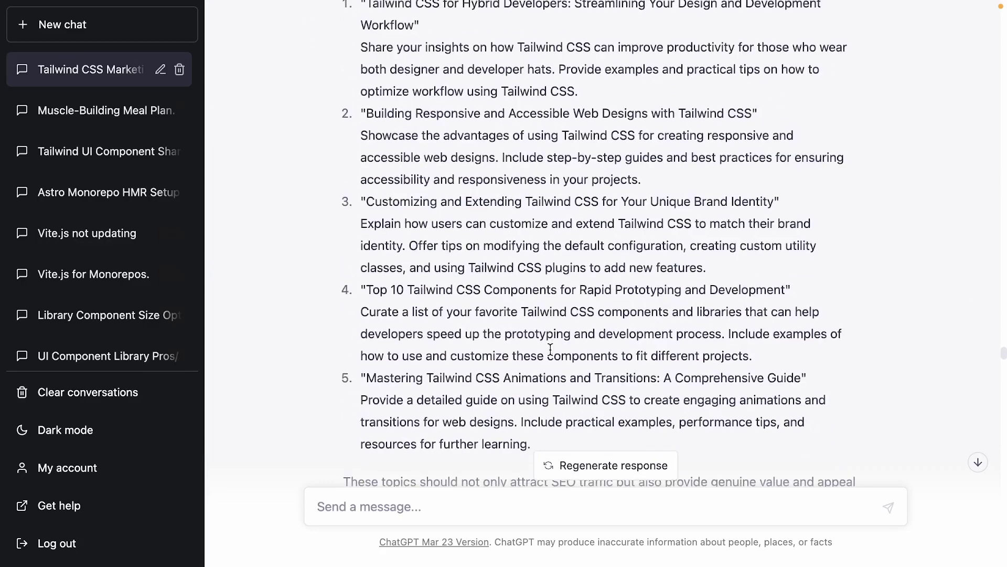
{"action": "scroll", "coordinate": [540, 293], "scroll_direction": "down", "scroll_amount": 9}
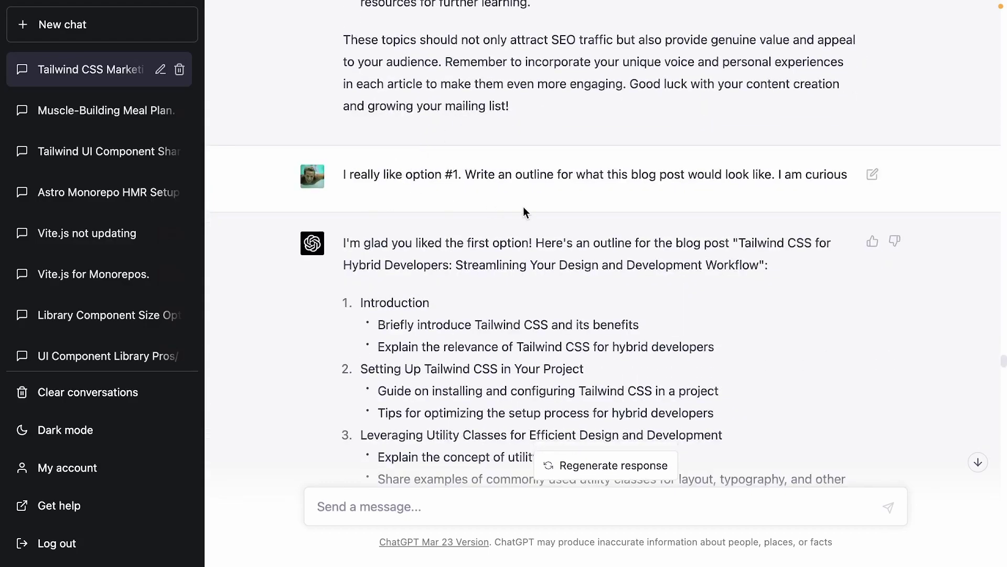
{"action": "scroll", "coordinate": [519, 235], "scroll_direction": "down", "scroll_amount": 4}
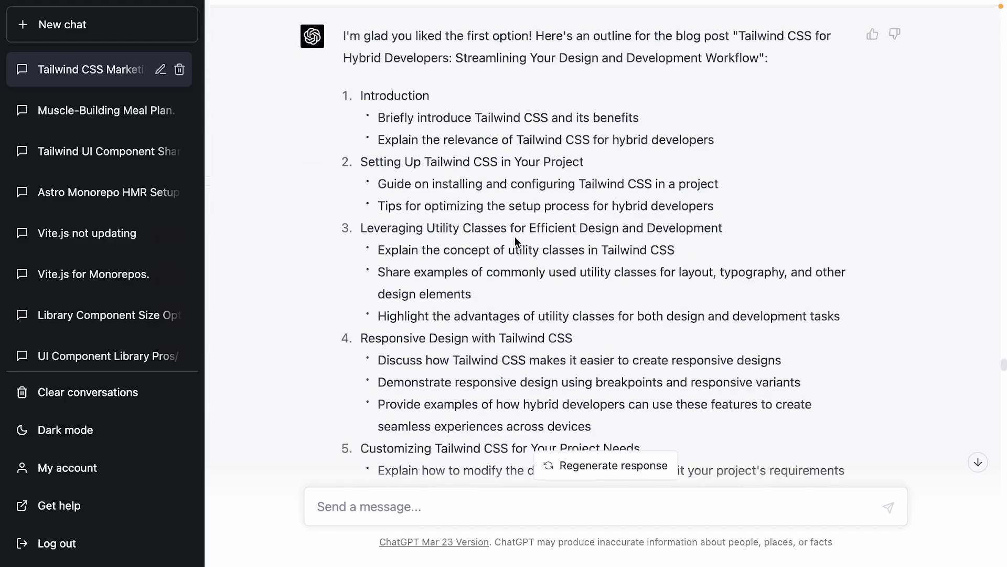
{"action": "scroll", "coordinate": [514, 236], "scroll_direction": "down", "scroll_amount": 14}
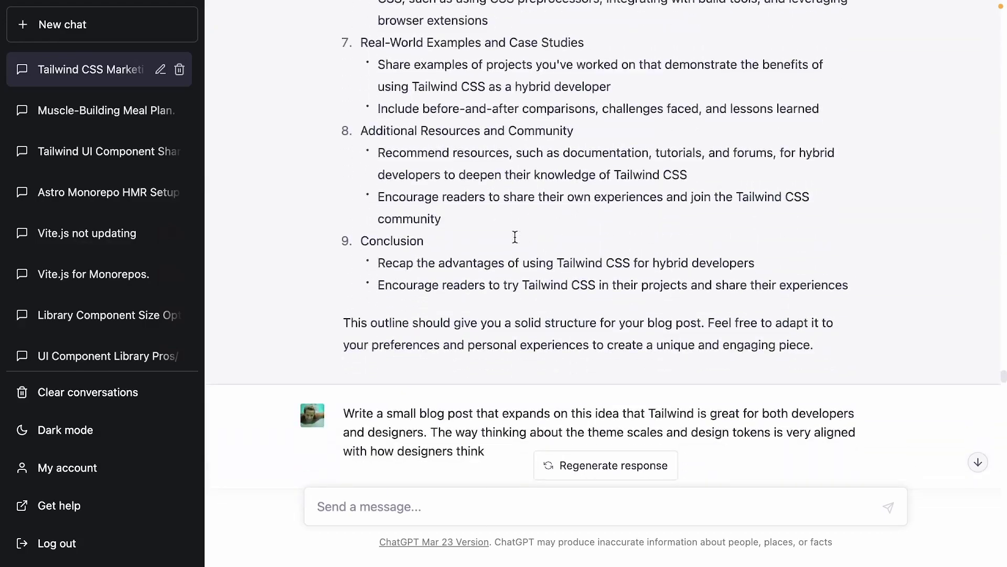
{"action": "scroll", "coordinate": [577, 268], "scroll_direction": "up", "scroll_amount": 13}
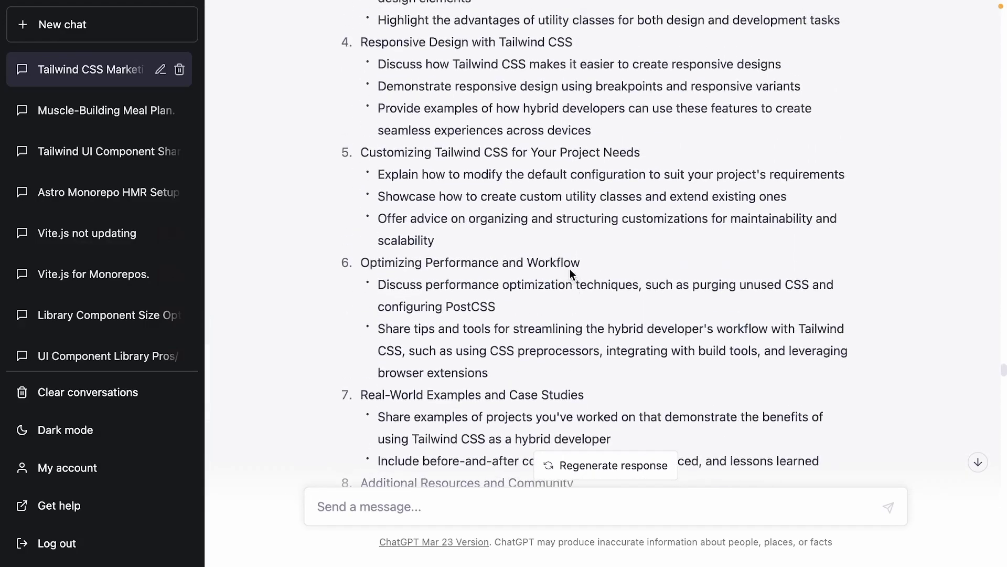
{"action": "scroll", "coordinate": [568, 269], "scroll_direction": "up", "scroll_amount": 5}
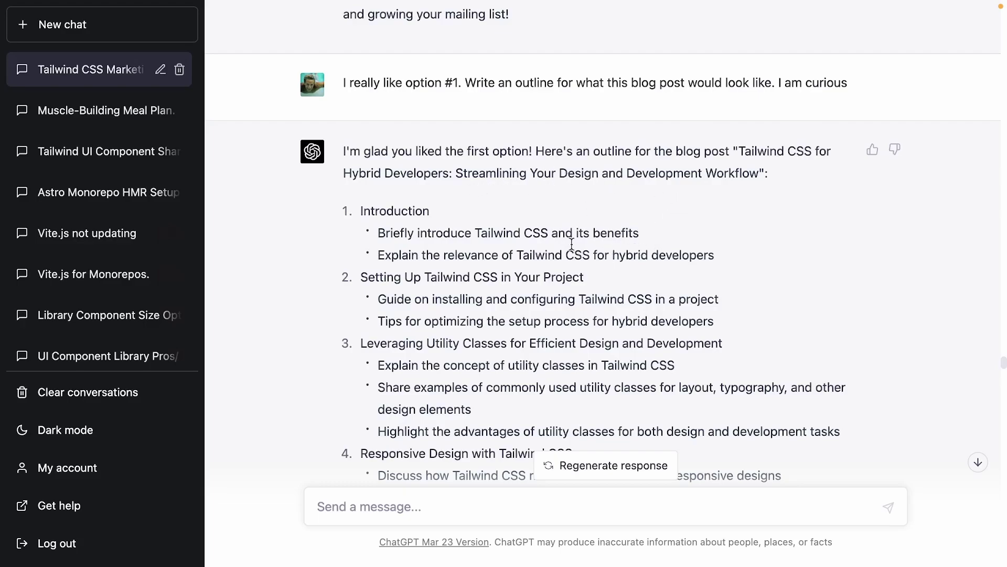
{"action": "scroll", "coordinate": [540, 283], "scroll_direction": "down", "scroll_amount": 18}
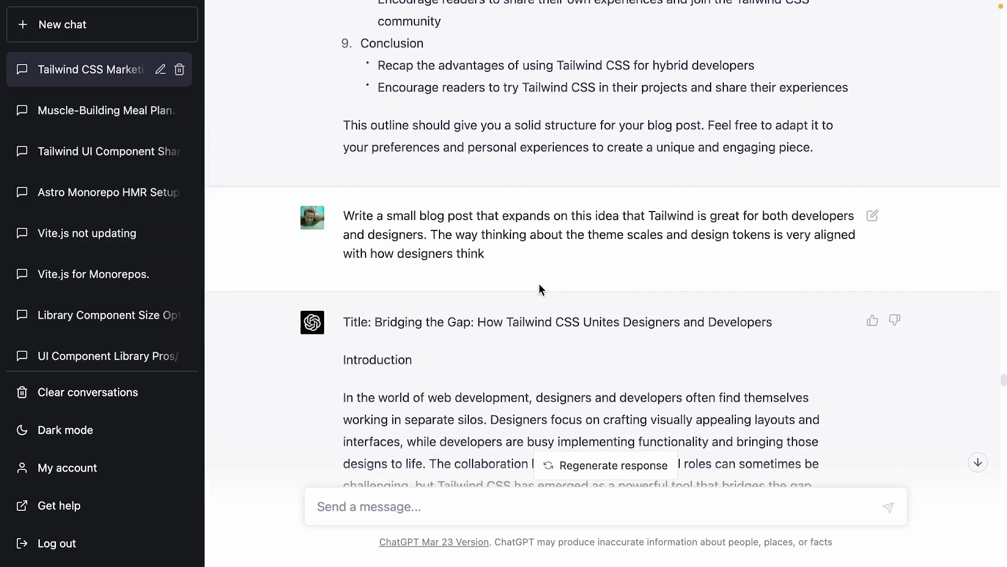
{"action": "scroll", "coordinate": [539, 288], "scroll_direction": "down", "scroll_amount": 1}
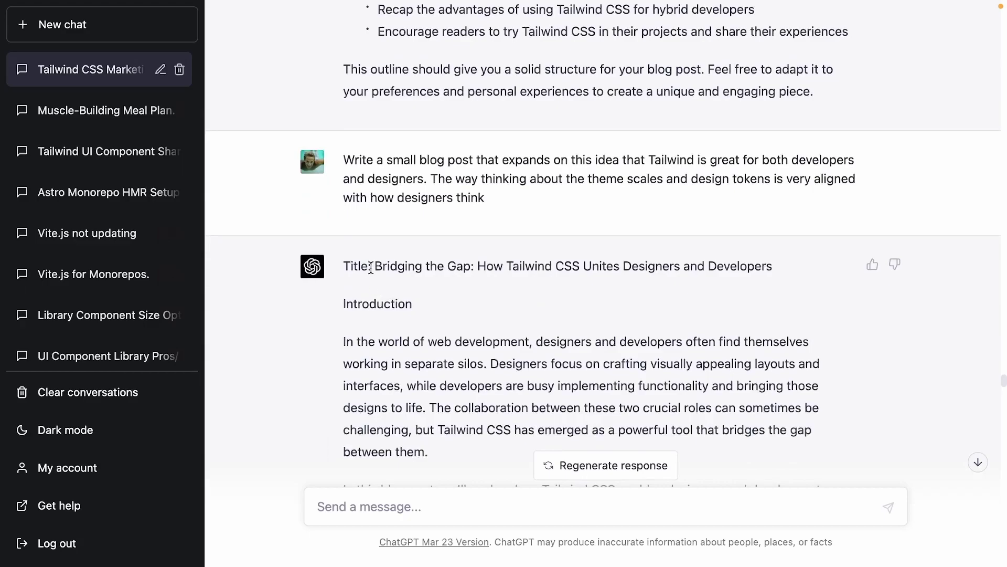
{"action": "left_click_drag", "start_coordinate": [371, 268], "coordinate": [773, 268]}
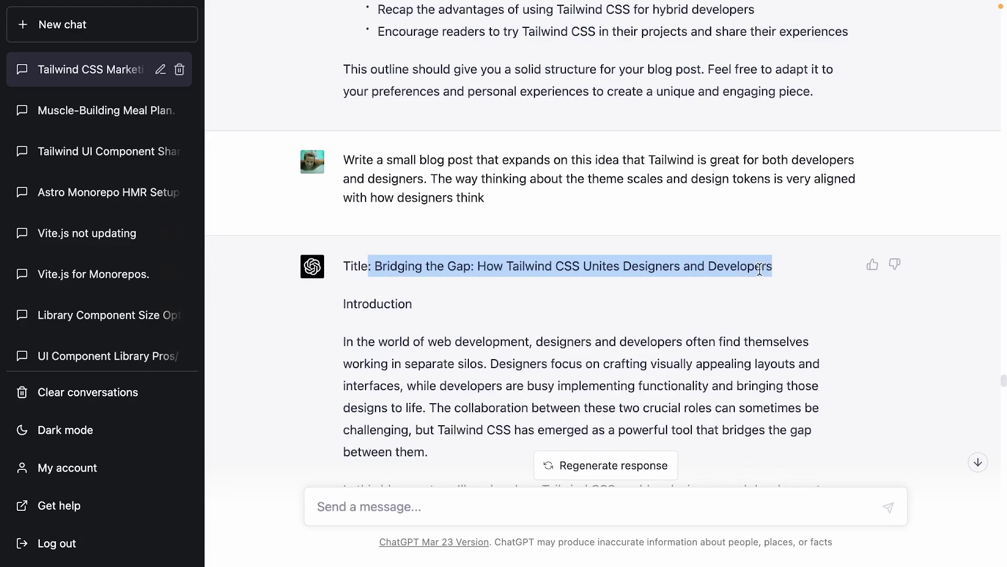
{"action": "scroll", "coordinate": [747, 268], "scroll_direction": "down", "scroll_amount": 2}
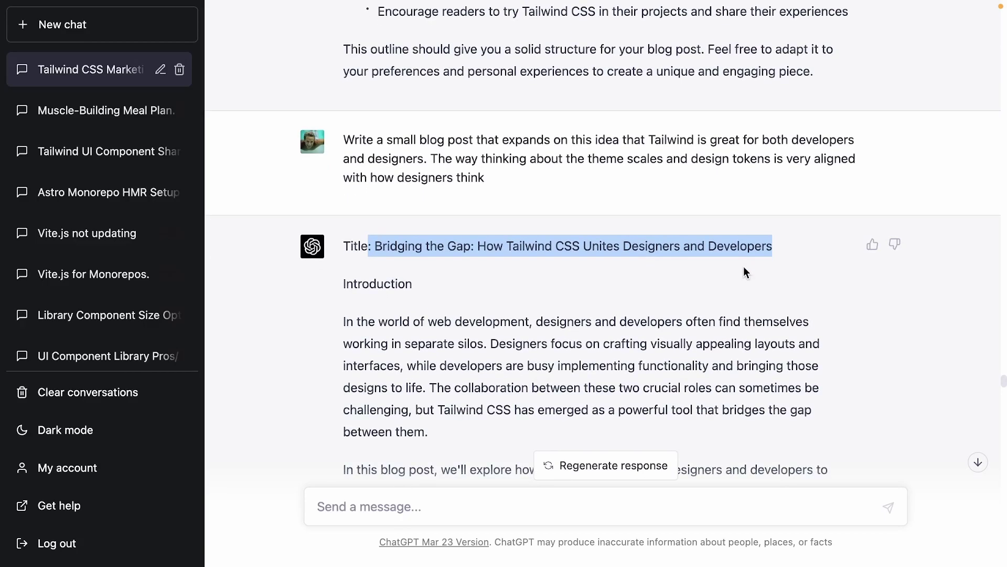
{"action": "scroll", "coordinate": [734, 266], "scroll_direction": "down", "scroll_amount": 12}
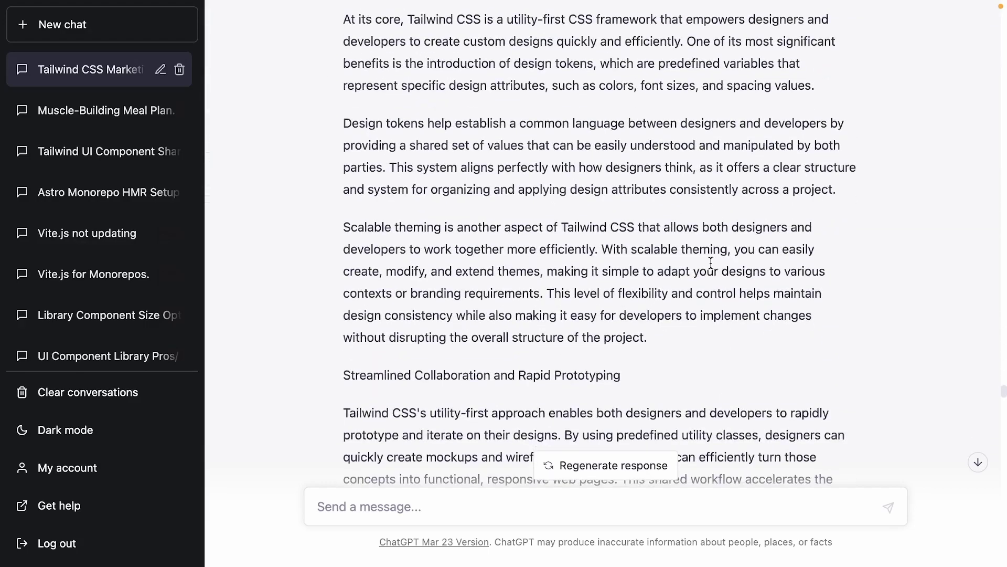
{"action": "scroll", "coordinate": [707, 263], "scroll_direction": "down", "scroll_amount": 5}
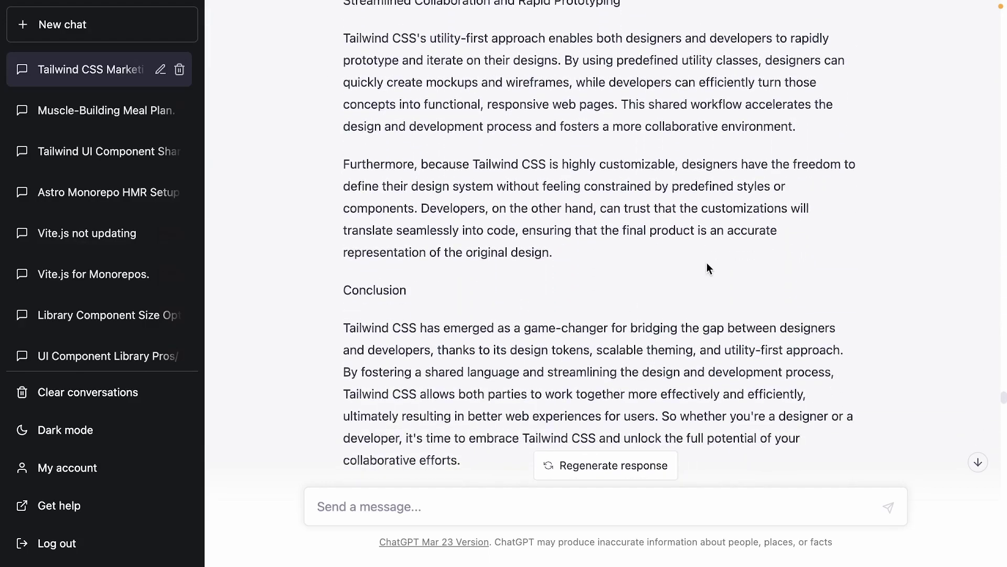
{"action": "scroll", "coordinate": [697, 267], "scroll_direction": "down", "scroll_amount": 4}
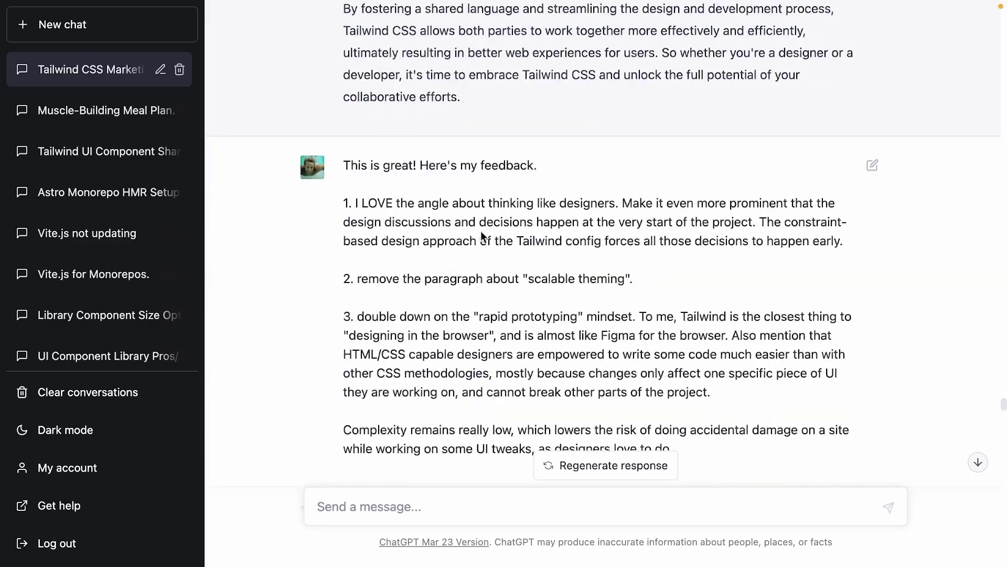
{"action": "scroll", "coordinate": [602, 215], "scroll_direction": "down", "scroll_amount": 12}
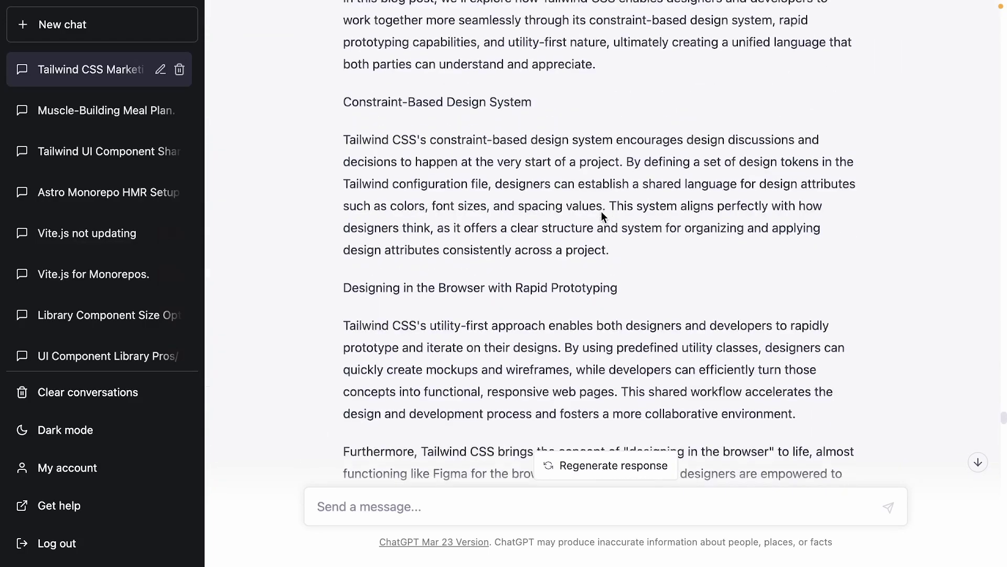
{"action": "scroll", "coordinate": [601, 211], "scroll_direction": "down", "scroll_amount": 10}
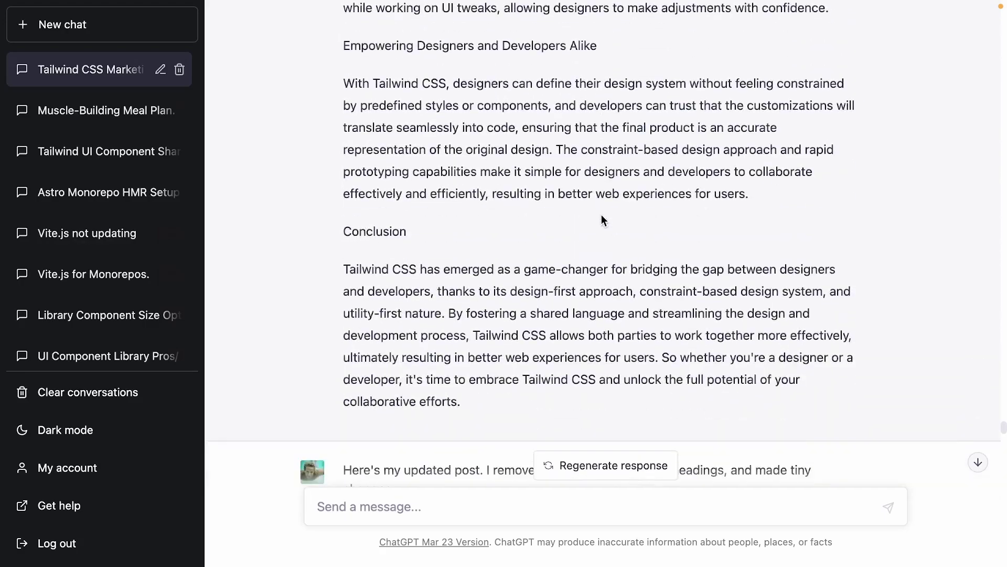
{"action": "scroll", "coordinate": [602, 215], "scroll_direction": "down", "scroll_amount": 3}
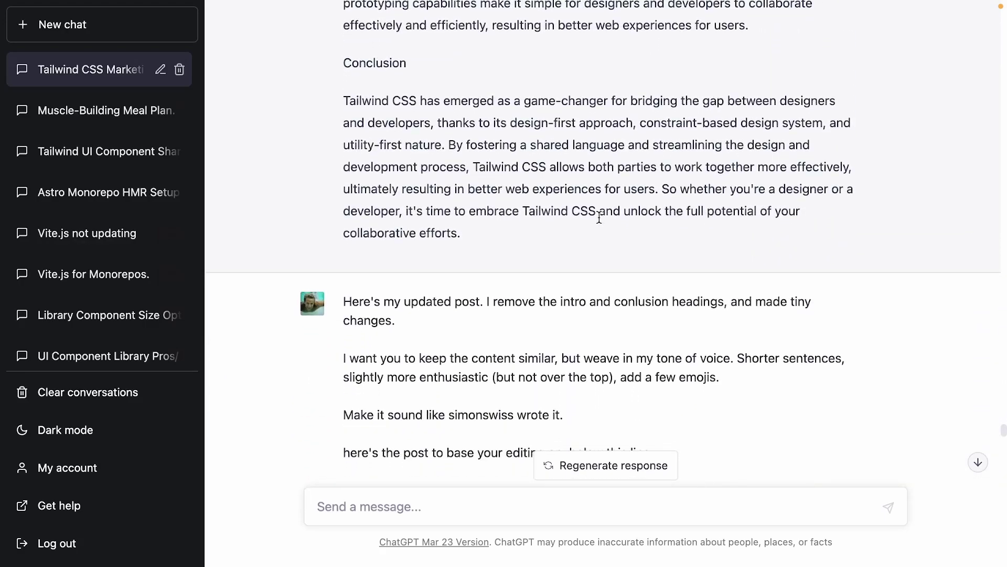
{"action": "scroll", "coordinate": [599, 217], "scroll_direction": "down", "scroll_amount": 5}
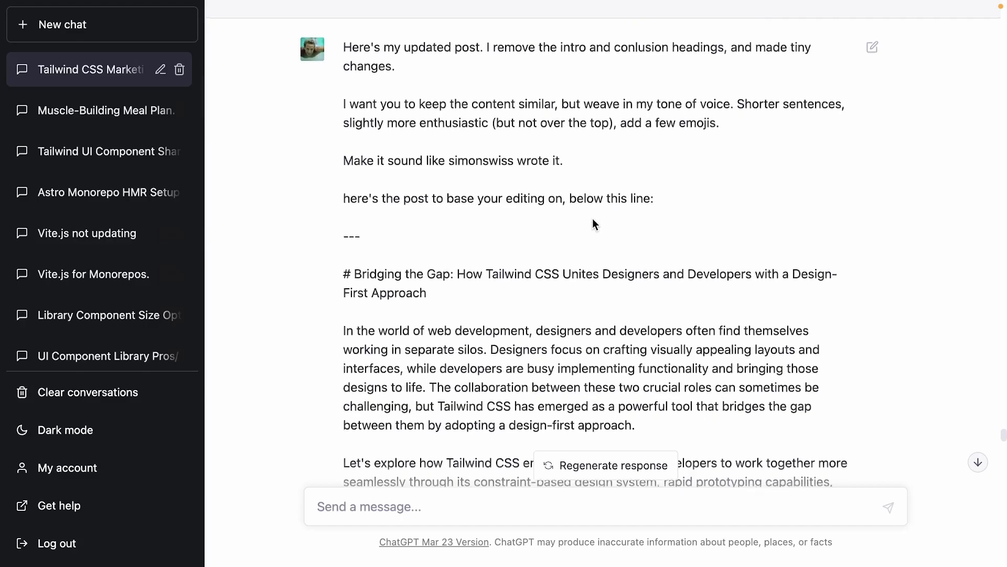
{"action": "scroll", "coordinate": [593, 218], "scroll_direction": "down", "scroll_amount": 1}
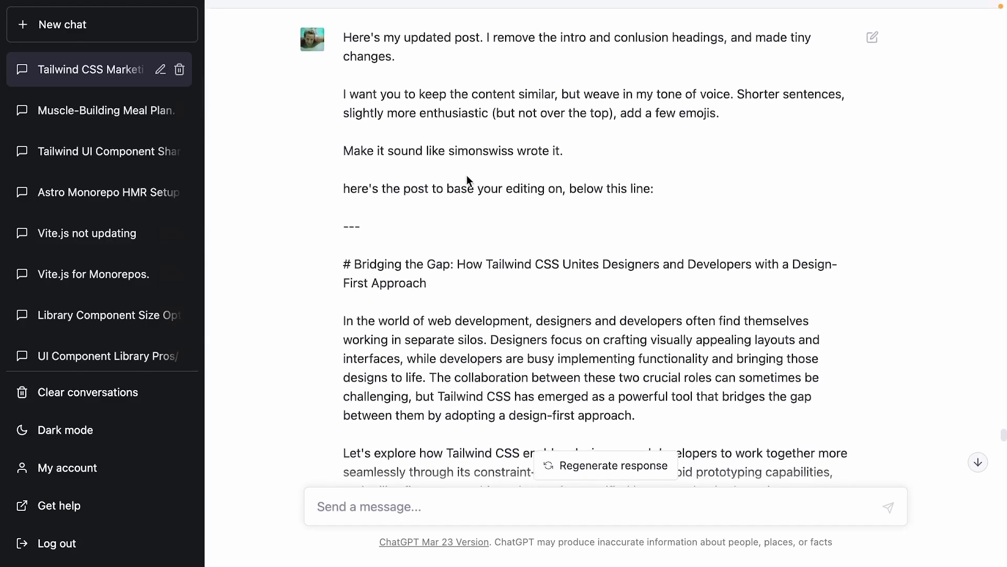
{"action": "scroll", "coordinate": [464, 181], "scroll_direction": "down", "scroll_amount": 13}
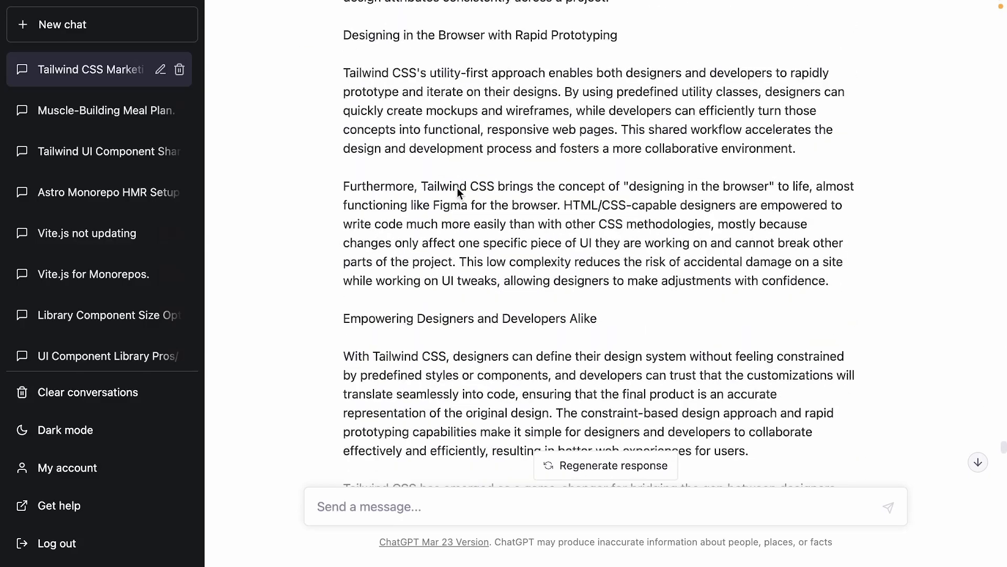
{"action": "scroll", "coordinate": [458, 189], "scroll_direction": "down", "scroll_amount": 11}
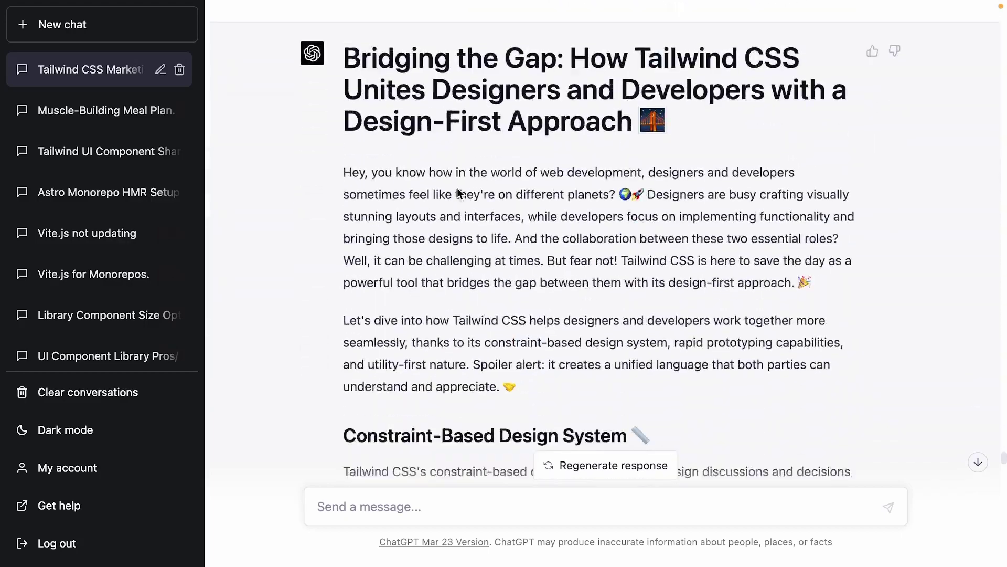
{"action": "scroll", "coordinate": [457, 192], "scroll_direction": "down", "scroll_amount": 2}
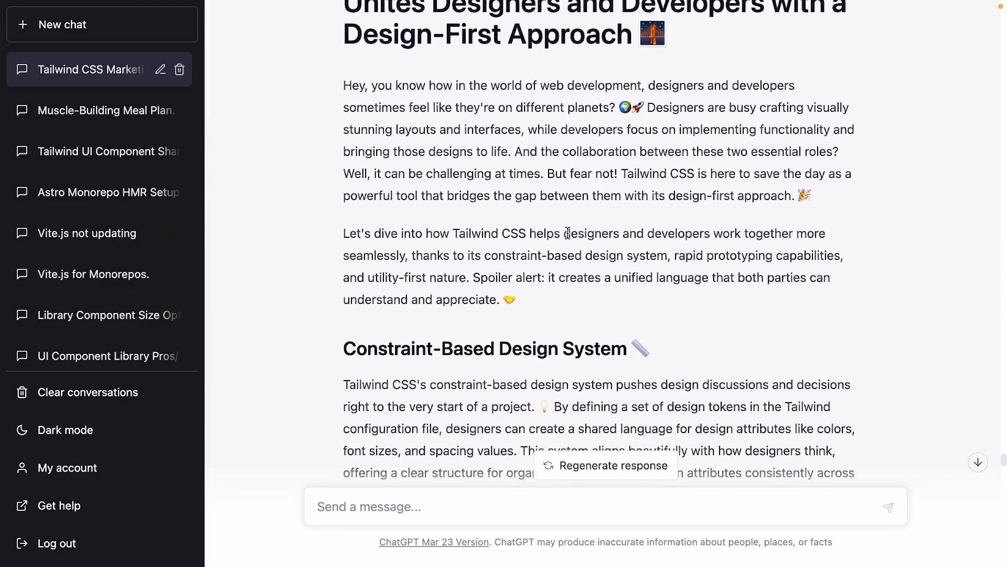
{"action": "scroll", "coordinate": [567, 233], "scroll_direction": "down", "scroll_amount": 1}
{"action": "left_click_drag", "start_coordinate": [480, 99], "coordinate": [644, 103]}
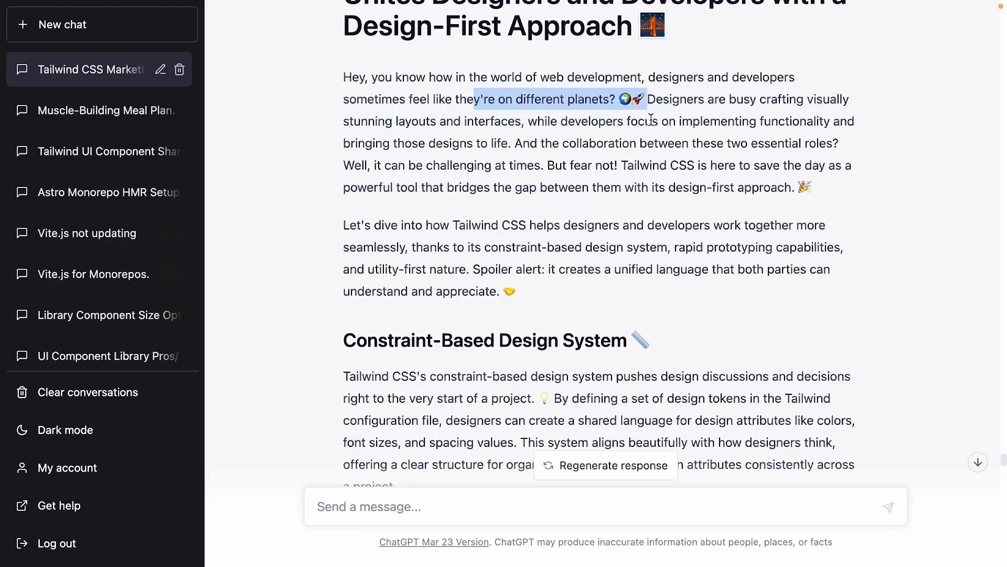
{"action": "scroll", "coordinate": [657, 152], "scroll_direction": "down", "scroll_amount": 7}
{"action": "scroll", "coordinate": [656, 152], "scroll_direction": "down", "scroll_amount": 10}
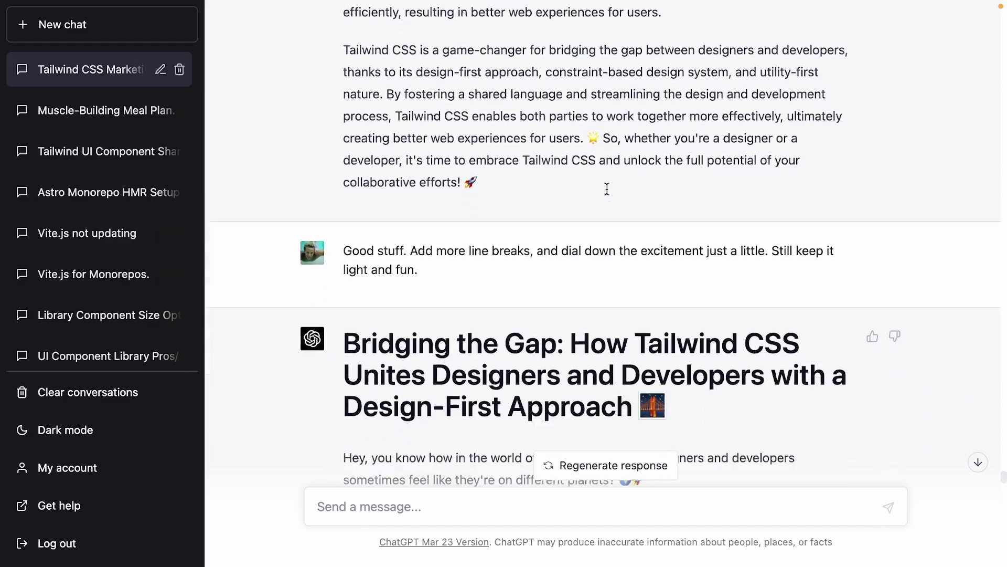
{"action": "left_click_drag", "start_coordinate": [579, 239], "coordinate": [691, 231]}
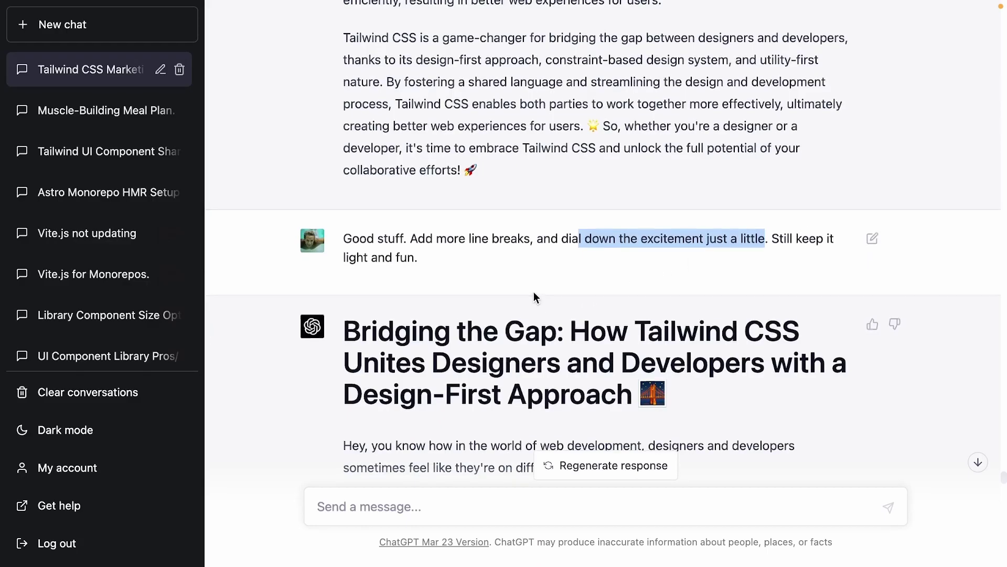
{"action": "scroll", "coordinate": [532, 292], "scroll_direction": "down", "scroll_amount": 20}
{"action": "scroll", "coordinate": [531, 295], "scroll_direction": "up", "scroll_amount": 10}
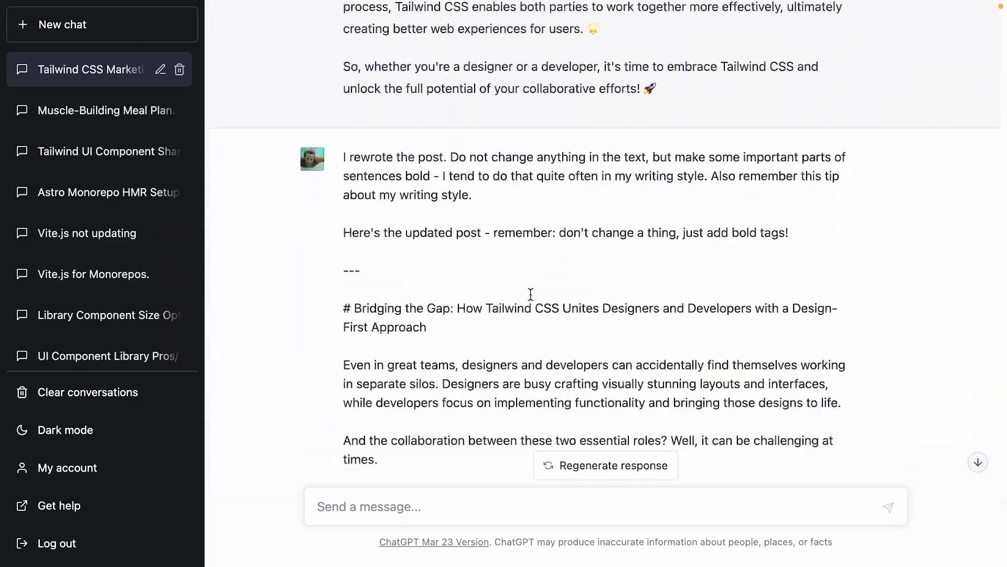
{"action": "scroll", "coordinate": [530, 294], "scroll_direction": "down", "scroll_amount": 6}
{"action": "scroll", "coordinate": [531, 294], "scroll_direction": "down", "scroll_amount": 15}
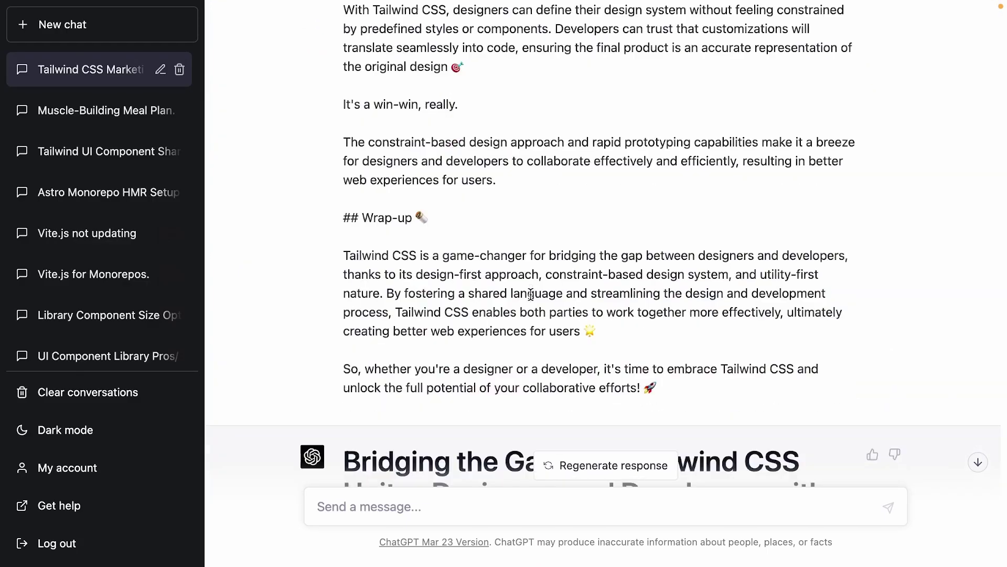
{"action": "scroll", "coordinate": [531, 294], "scroll_direction": "down", "scroll_amount": 10}
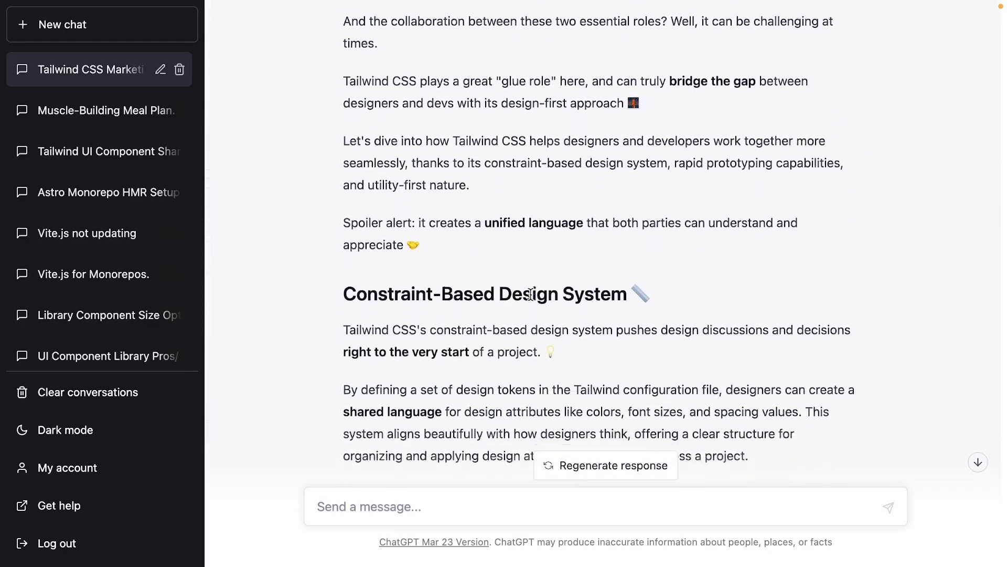
{"action": "scroll", "coordinate": [530, 299], "scroll_direction": "down", "scroll_amount": 10}
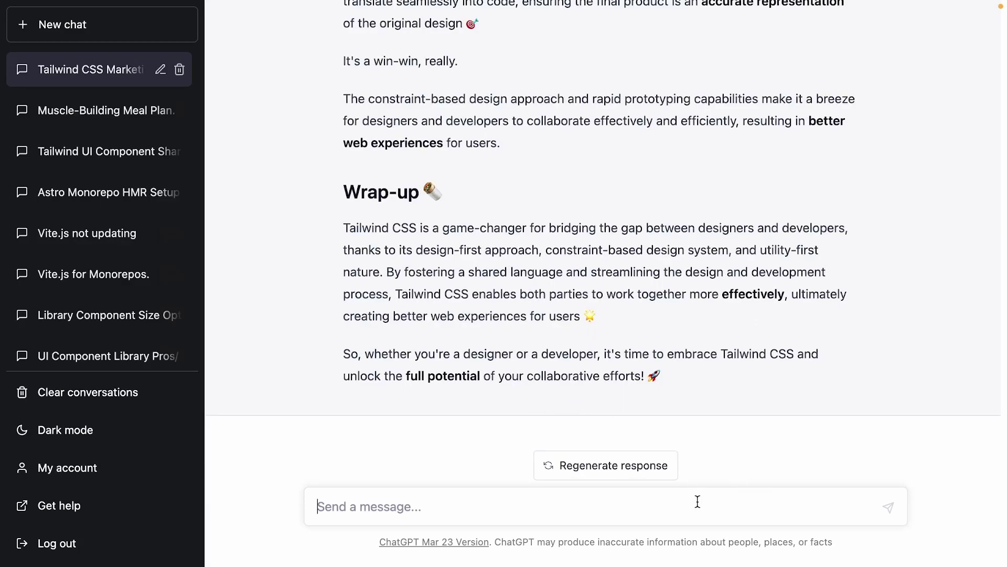
Send ChatGPT the message 'Thanks! This is awesome, I posted it!'
{"action": "type", "text": "Thanks! This is awesom"}
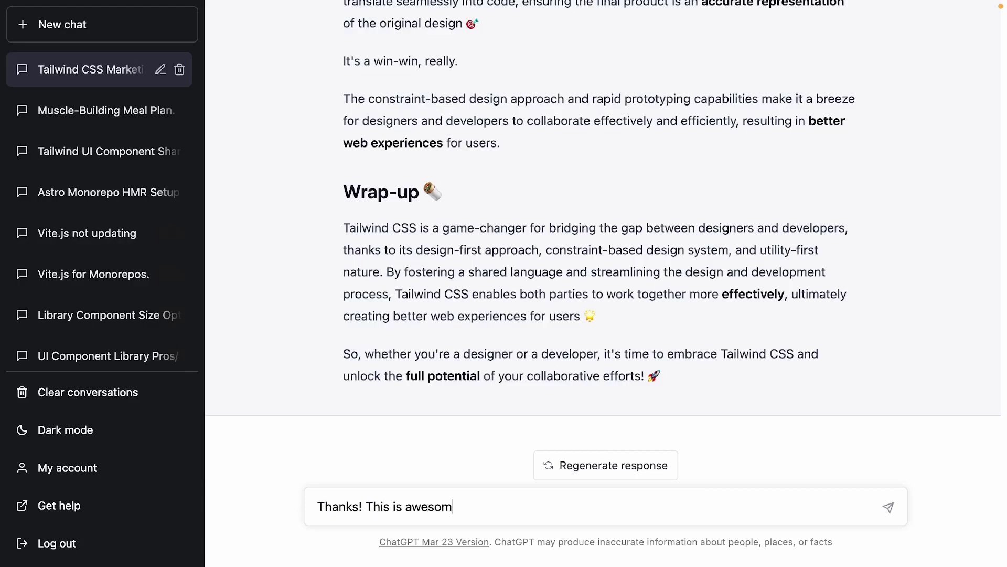
{"action": "type", "text": "e, I posted it!"}
{"action": "key", "text": "Return"}
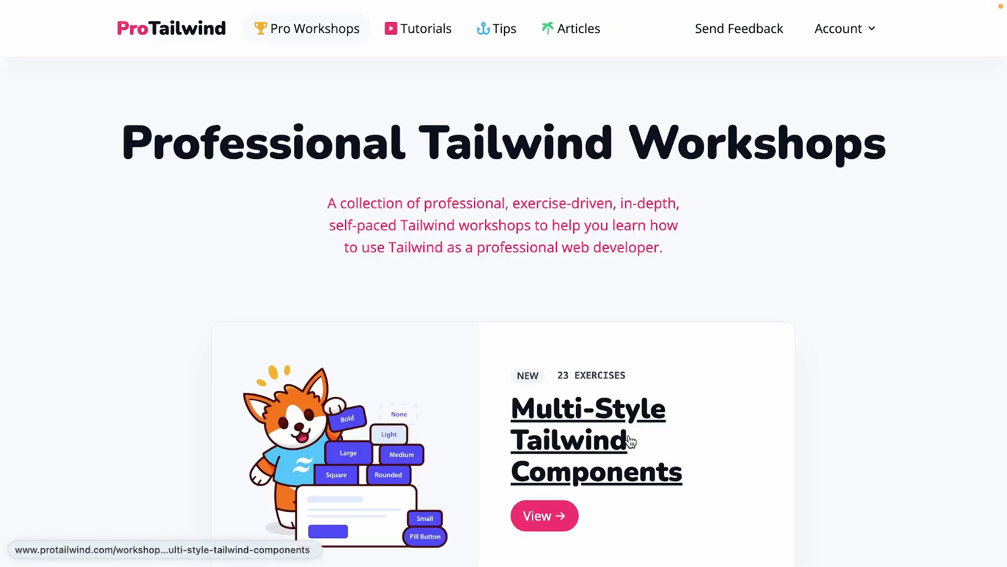
View the Tailwind Articles page, then move to the studio's Published articles list
{"action": "left_click", "coordinate": [549, 44]}
{"action": "scroll", "coordinate": [239, 171], "scroll_direction": "down", "scroll_amount": 2}
{"action": "scroll", "coordinate": [239, 168], "scroll_direction": "up", "scroll_amount": 2}
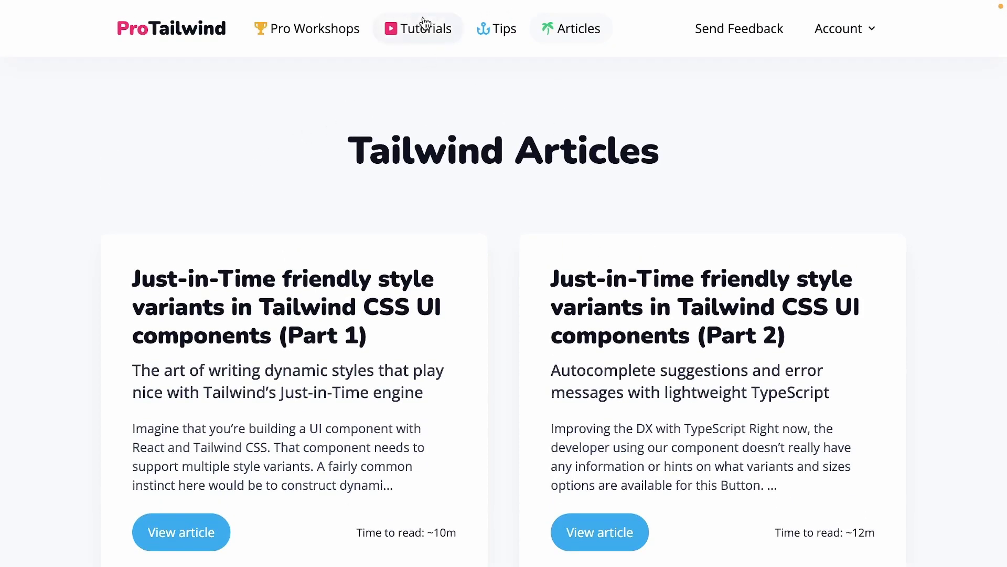
{"action": "key", "text": "ctrl+Tab"}
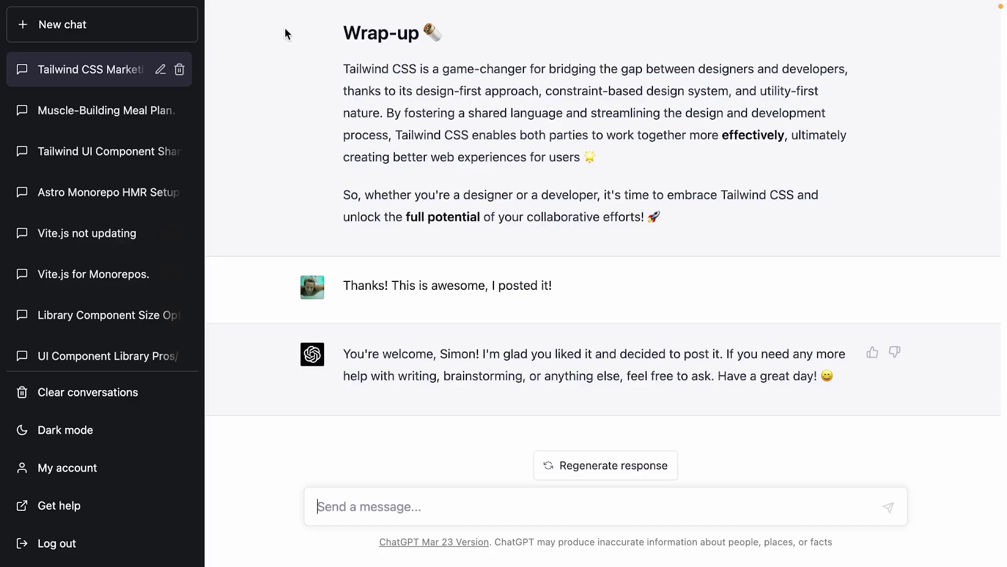
{"action": "key", "text": "ctrl+shift+Tab"}
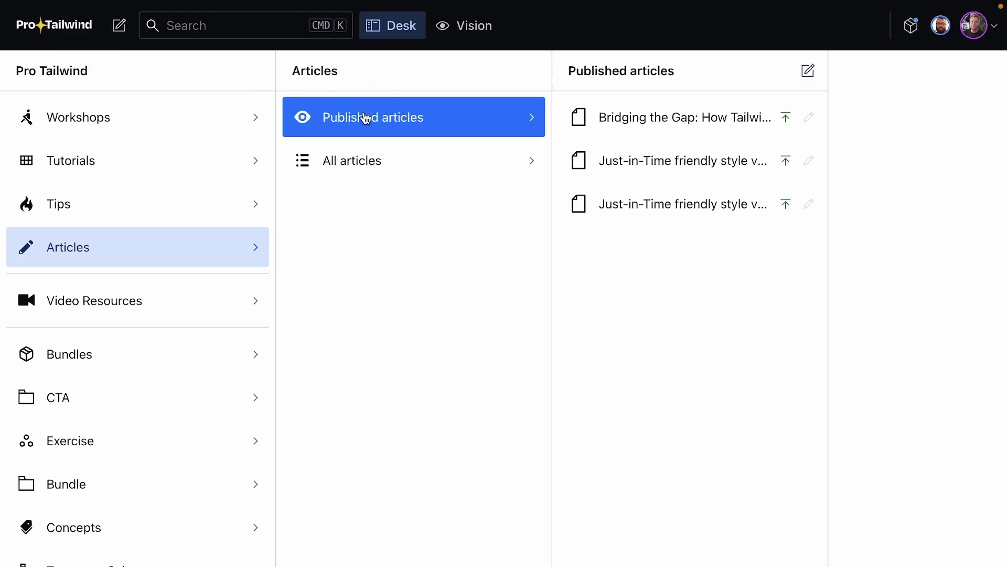
Open 'Bridging the Gap' in Sanity Studio and read its body down to the SEO description
{"action": "left_click", "coordinate": [654, 117]}
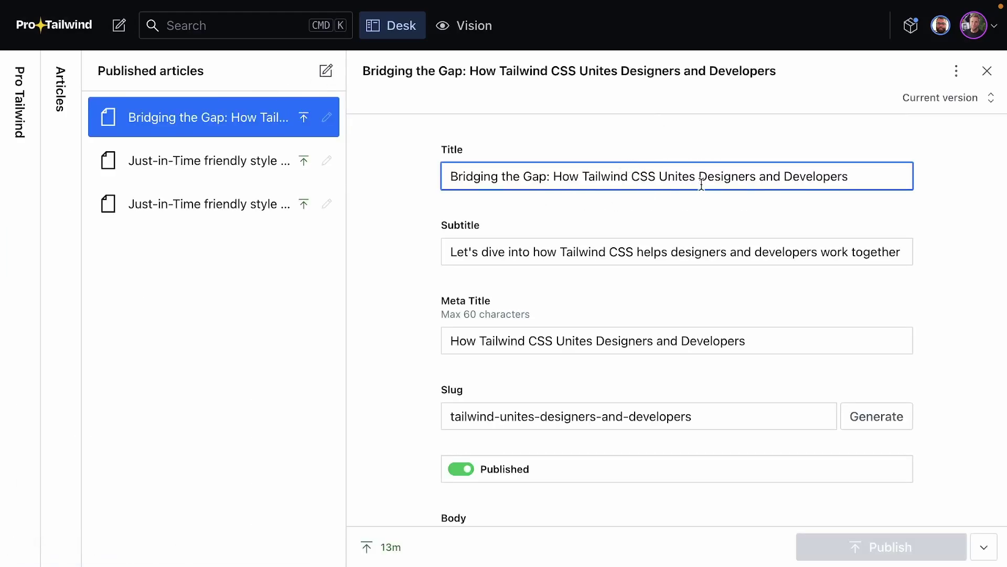
{"action": "scroll", "coordinate": [698, 192], "scroll_direction": "down", "scroll_amount": 2}
{"action": "scroll", "coordinate": [695, 197], "scroll_direction": "down", "scroll_amount": 5}
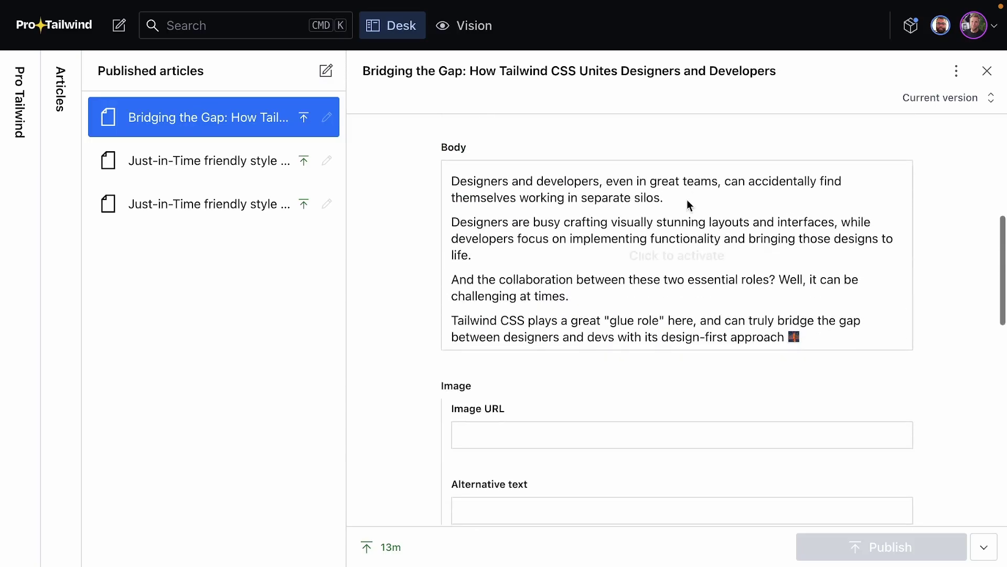
{"action": "left_click", "coordinate": [544, 226]}
{"action": "scroll", "coordinate": [544, 227], "scroll_direction": "down", "scroll_amount": 10}
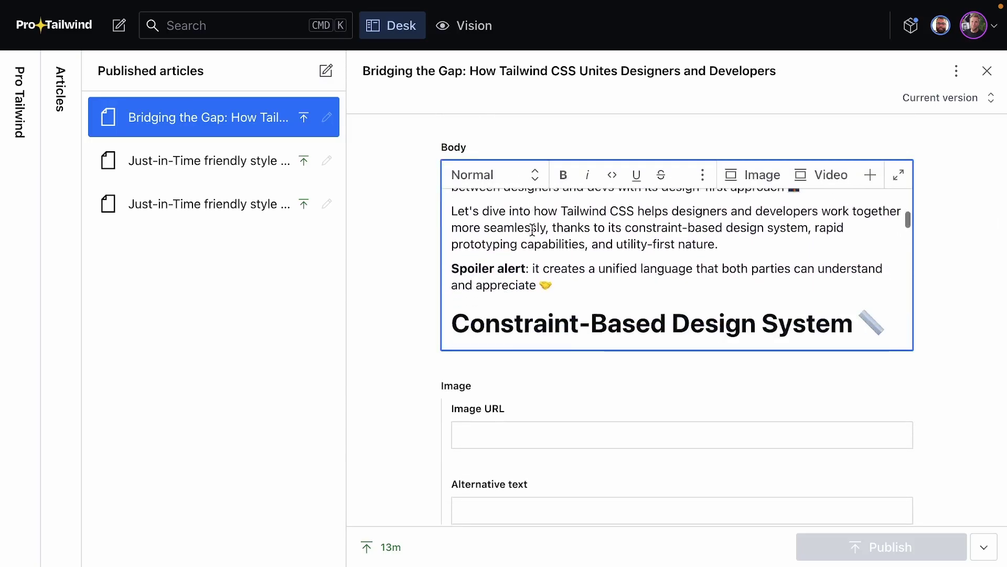
{"action": "scroll", "coordinate": [544, 244], "scroll_direction": "down", "scroll_amount": 20}
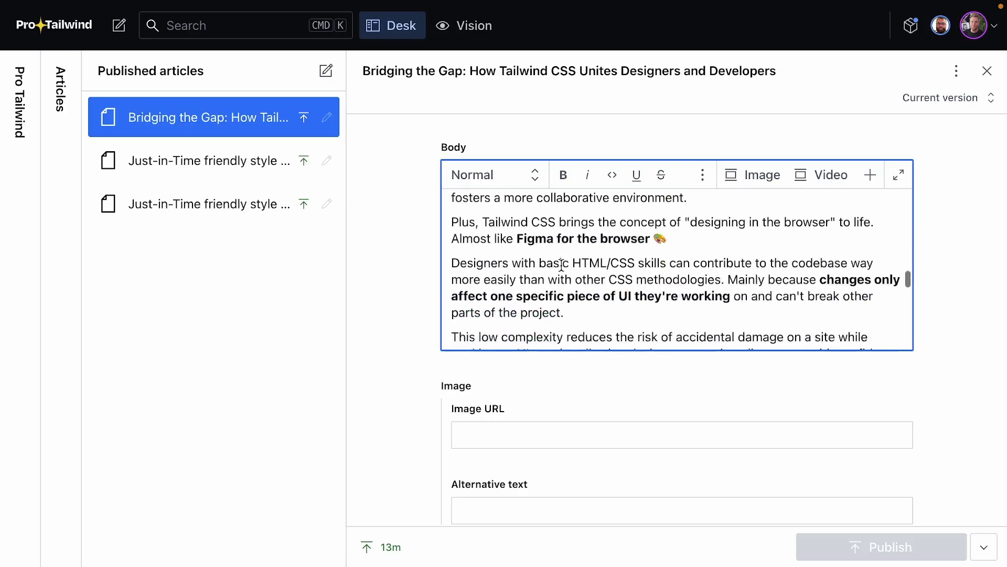
{"action": "scroll", "coordinate": [561, 268], "scroll_direction": "down", "scroll_amount": 5}
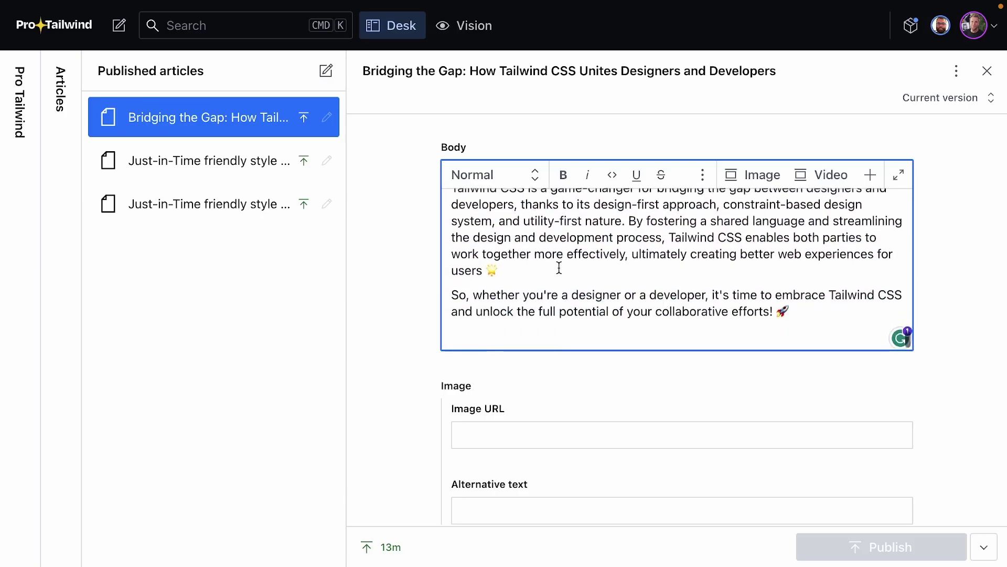
{"action": "scroll", "coordinate": [423, 361], "scroll_direction": "down", "scroll_amount": 9}
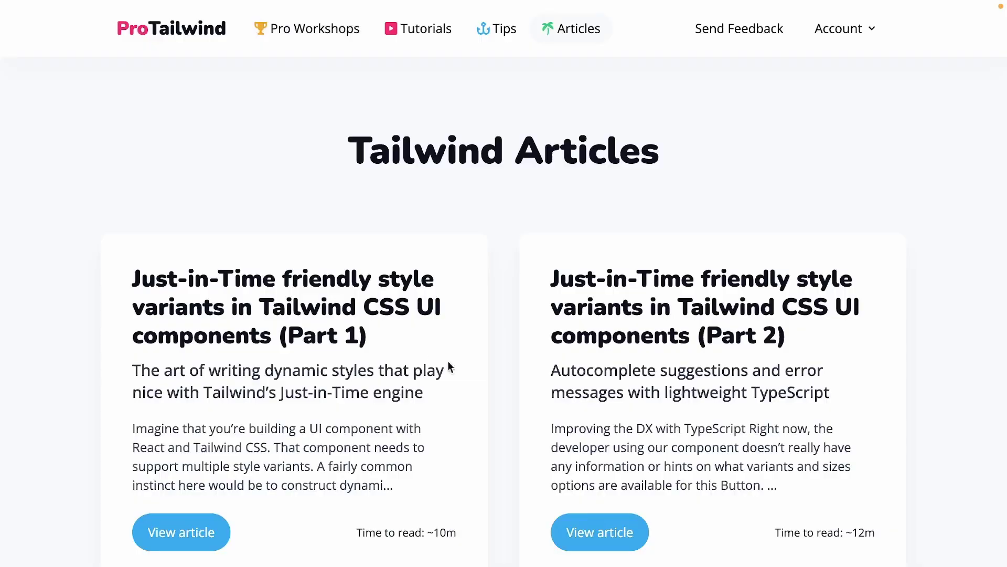
Open the live 'Bridging the Gap' article and highlight its 09 April, 2023 date
{"action": "scroll", "coordinate": [376, 222], "scroll_direction": "down", "scroll_amount": 9}
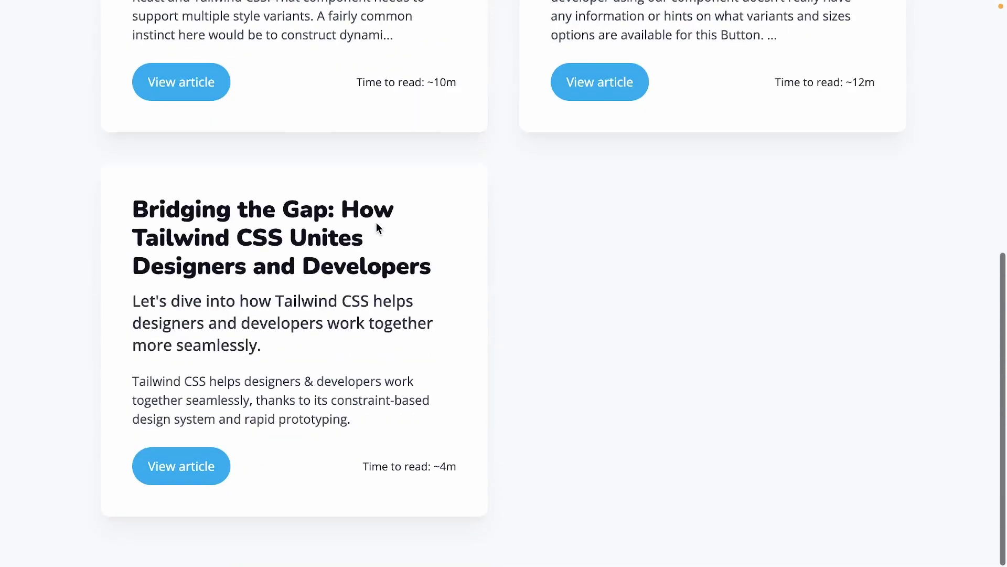
{"action": "left_click", "coordinate": [242, 226]}
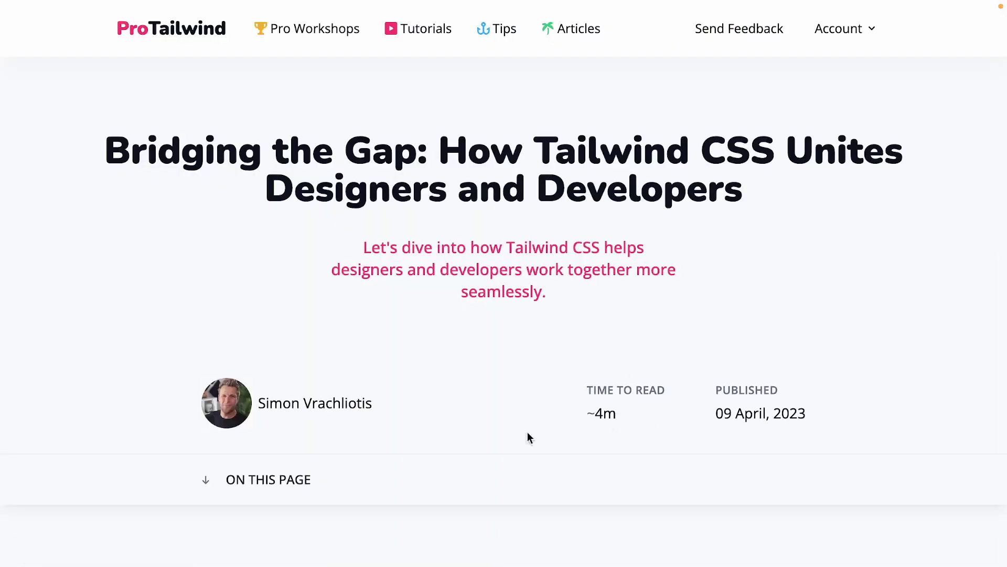
{"action": "left_click_drag", "start_coordinate": [822, 429], "coordinate": [697, 416]}
{"action": "left_click", "coordinate": [697, 416]}
Jump to the Constraint-Based Design System section via the On This Page contents
{"action": "left_click", "coordinate": [288, 479]}
{"action": "scroll", "coordinate": [288, 485], "scroll_direction": "down", "scroll_amount": 5}
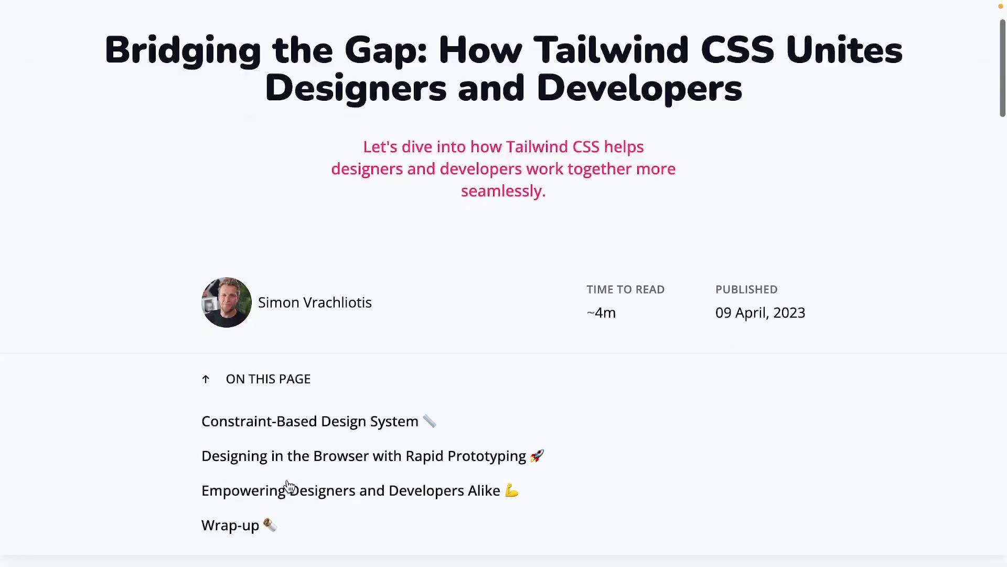
{"action": "left_click", "coordinate": [261, 267]}
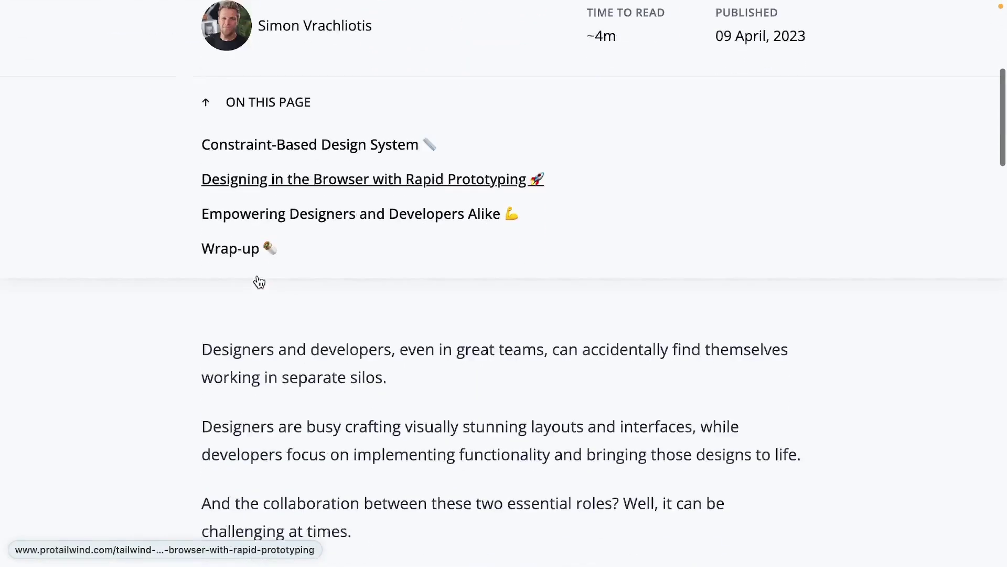